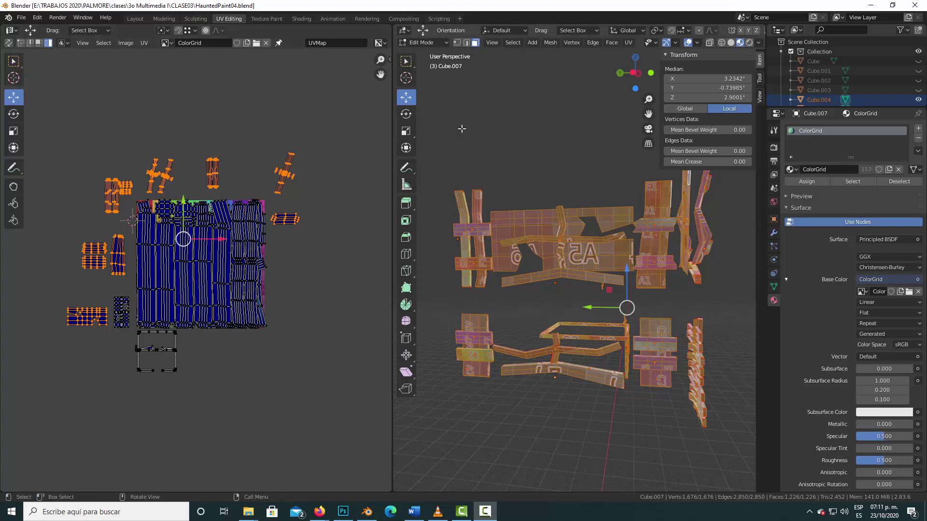
Step: Deselect all, switch the UV editor to box select, and return the fence to Object Mode
{"action": "left_click", "coordinate": [462, 129]}
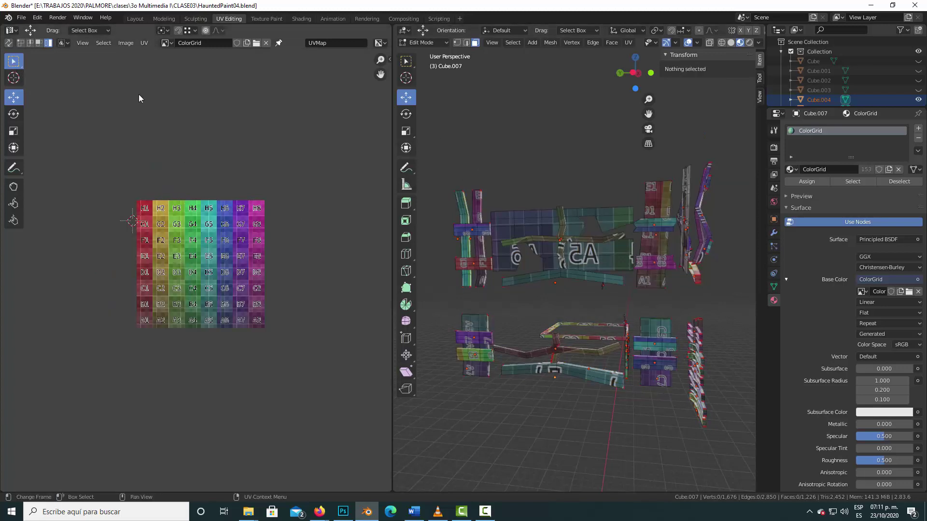
{"action": "key", "text": "w"}
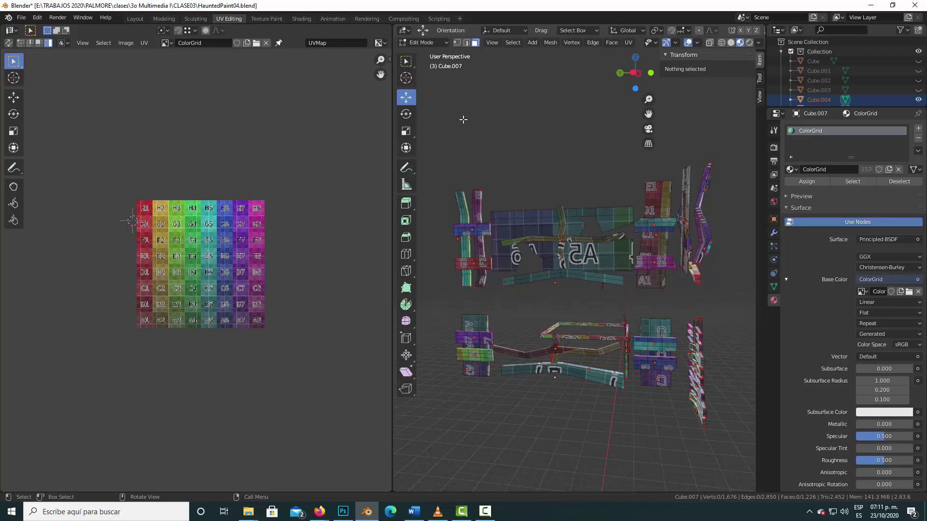
{"action": "key", "text": "Tab"}
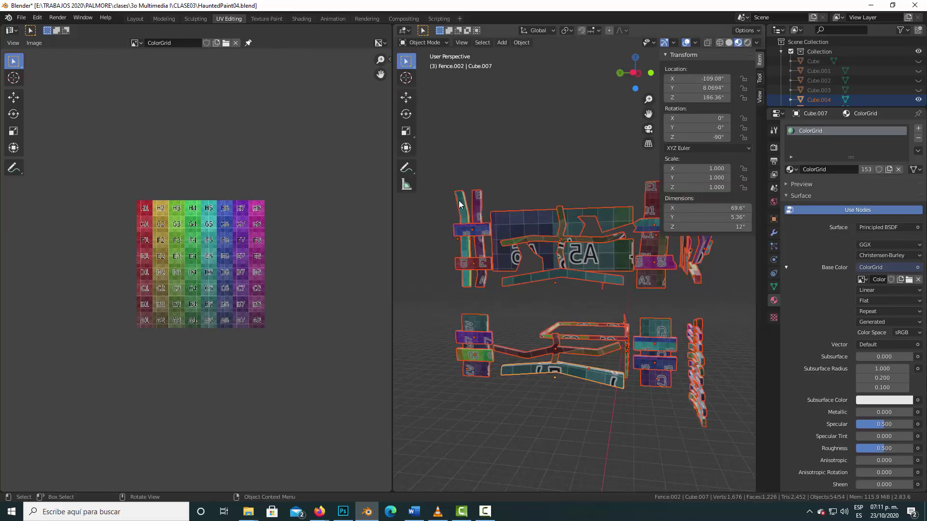
Step: Deselect all objects, then select only the vertical magenta fence bar Cube.055
{"action": "left_click", "coordinate": [473, 164]}
{"action": "scroll", "coordinate": [549, 184], "scroll_direction": "down", "scroll_amount": 2}
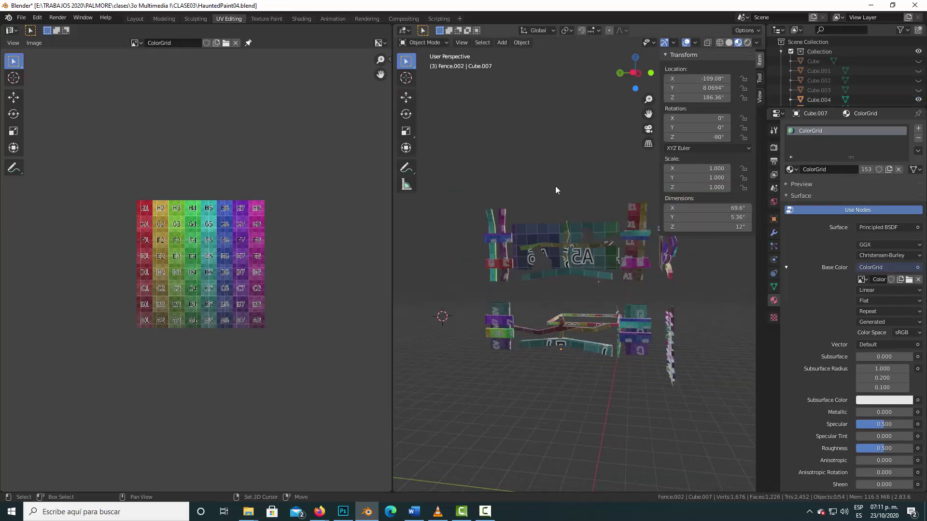
{"action": "scroll", "coordinate": [555, 186], "scroll_direction": "down", "scroll_amount": 1}
{"action": "scroll", "coordinate": [518, 180], "scroll_direction": "up", "scroll_amount": 1}
{"action": "scroll", "coordinate": [523, 182], "scroll_direction": "up", "scroll_amount": 1}
{"action": "scroll", "coordinate": [511, 173], "scroll_direction": "up", "scroll_amount": 1}
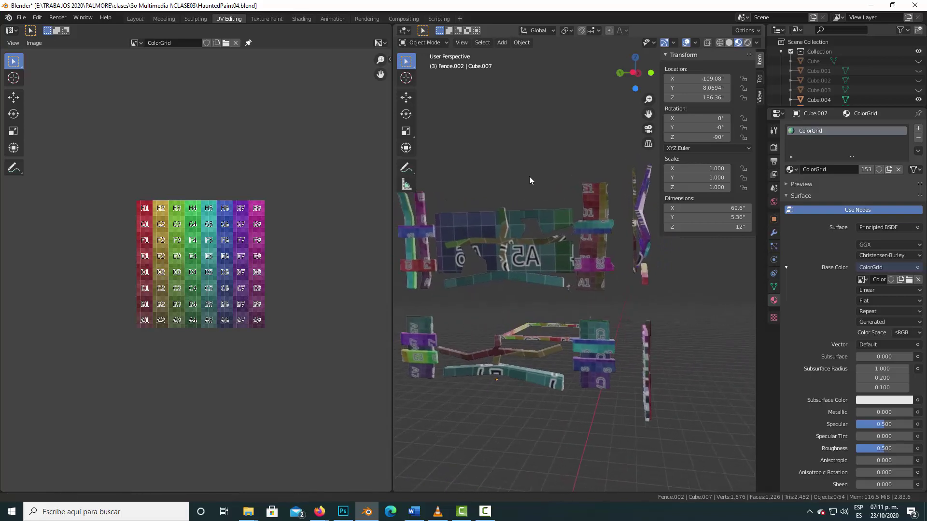
{"action": "scroll", "coordinate": [529, 176], "scroll_direction": "up", "scroll_amount": 1}
{"action": "left_click", "coordinate": [442, 204]}
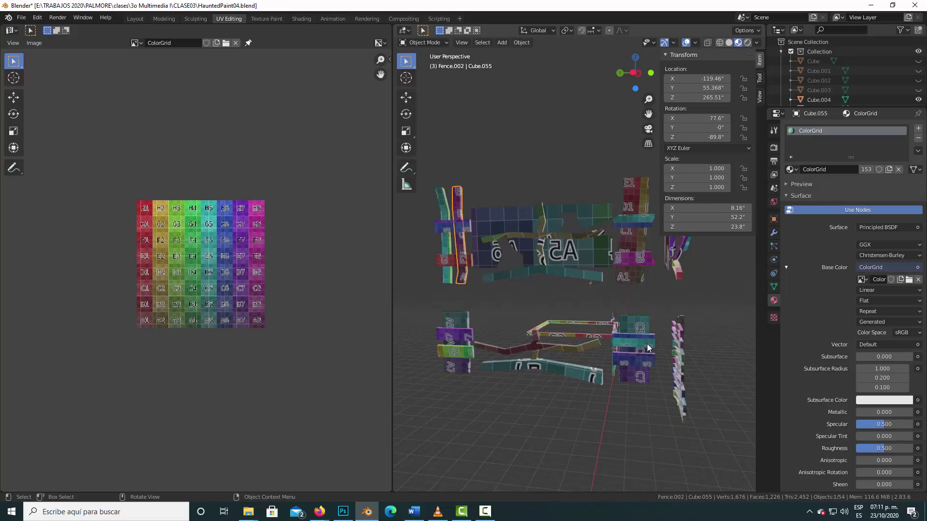
Step: Orbit and zoom around the scene to inspect the house and fence objects
{"action": "middle_click_drag", "start_coordinate": [661, 344], "coordinate": [549, 308]}
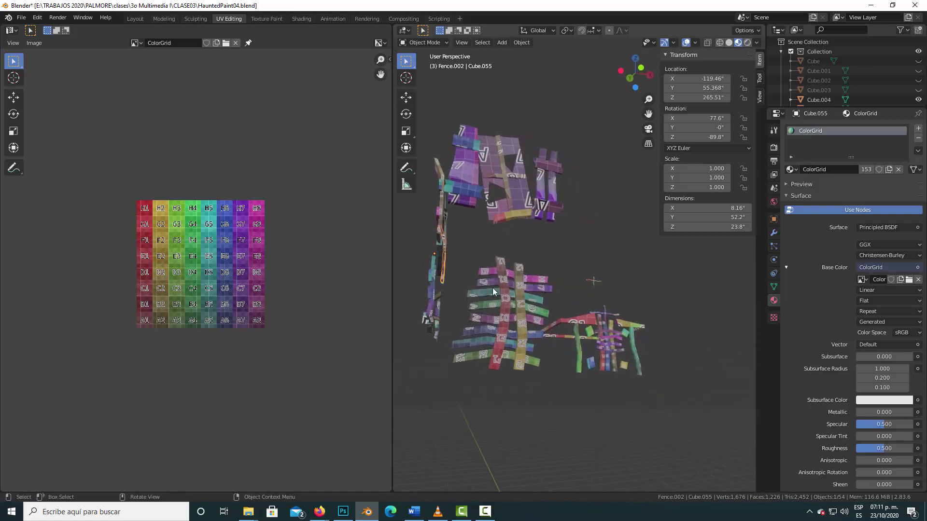
{"action": "mouse_move", "coordinate": [628, 349]}
{"action": "middle_mouse_down"}
{"action": "mouse_move", "coordinate": [630, 323]}
{"action": "mouse_move", "coordinate": [589, 335]}
{"action": "middle_mouse_up"}
{"action": "scroll", "coordinate": [589, 335], "scroll_direction": "up", "scroll_amount": 2}
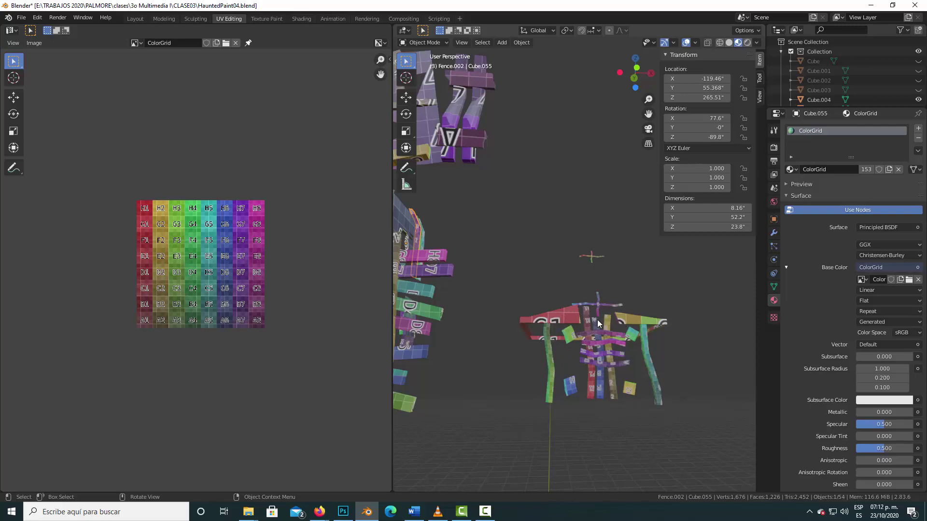
{"action": "mouse_move", "coordinate": [492, 296]}
{"action": "middle_mouse_down"}
{"action": "mouse_move", "coordinate": [534, 311]}
{"action": "mouse_move", "coordinate": [541, 277]}
{"action": "middle_mouse_up"}
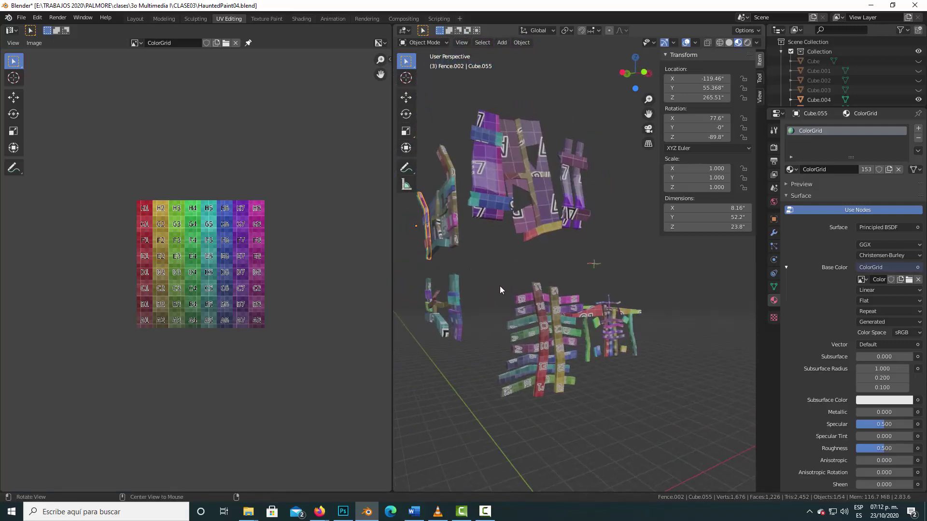
{"action": "middle_click_drag", "start_coordinate": [499, 285], "coordinate": [514, 309]}
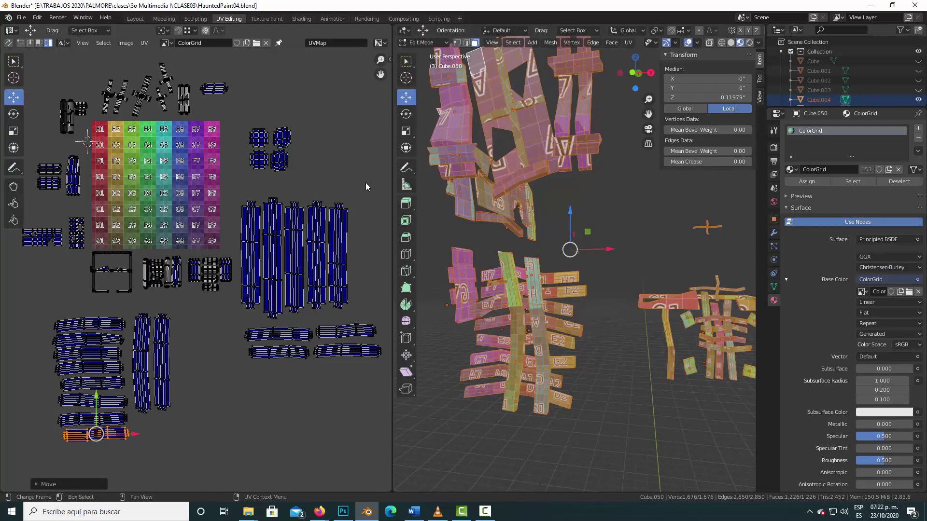
Step: Box-select the four small UV islands and scale them down into a cluster
{"action": "left_click_drag", "start_coordinate": [310, 119], "coordinate": [243, 174]}
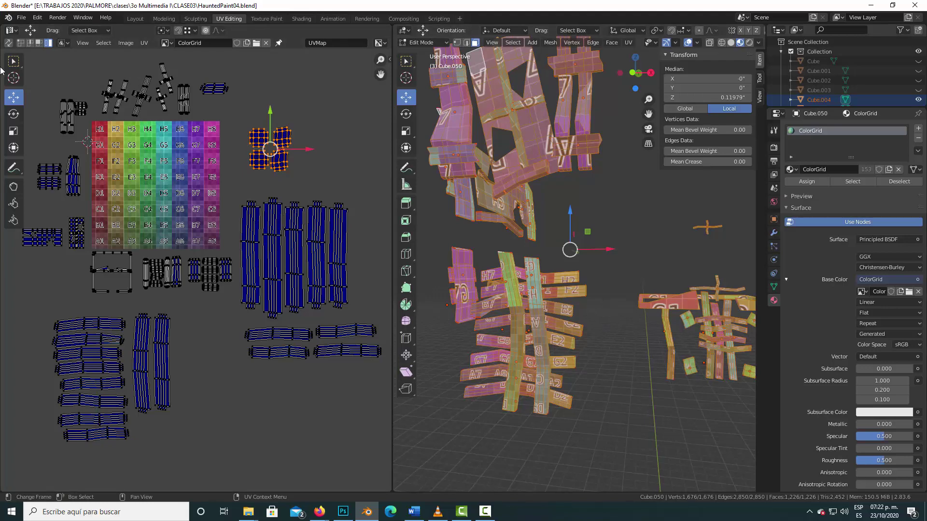
{"action": "left_click", "coordinate": [13, 131]}
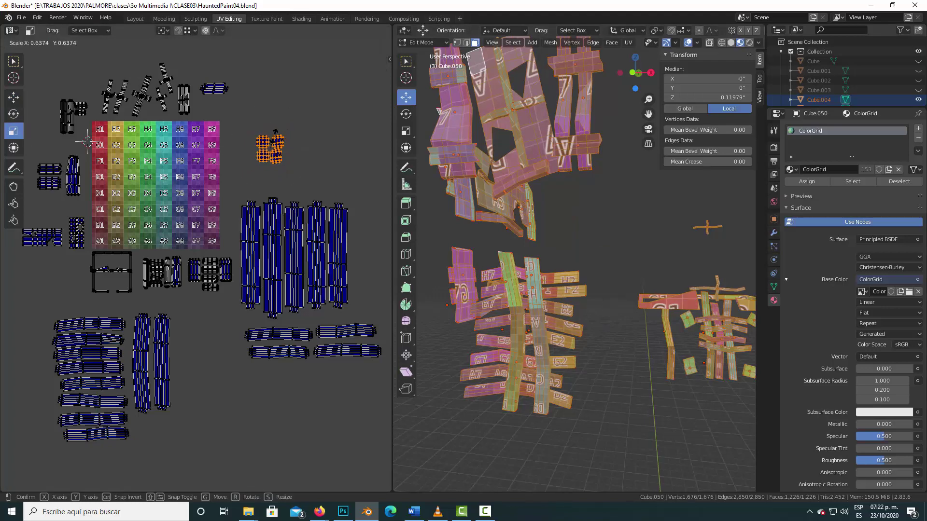
{"action": "mouse_move", "coordinate": [227, 149]}
{"action": "left_mouse_down"}
{"action": "mouse_move", "coordinate": [269, 149]}
{"action": "mouse_move", "coordinate": [242, 119]}
{"action": "mouse_move", "coordinate": [197, 99]}
{"action": "left_mouse_up"}
Step: Move the five tall UV islands up-right and shrink them toward their centre
{"action": "left_click", "coordinate": [13, 97]}
{"action": "left_click_drag", "start_coordinate": [369, 191], "coordinate": [244, 319]}
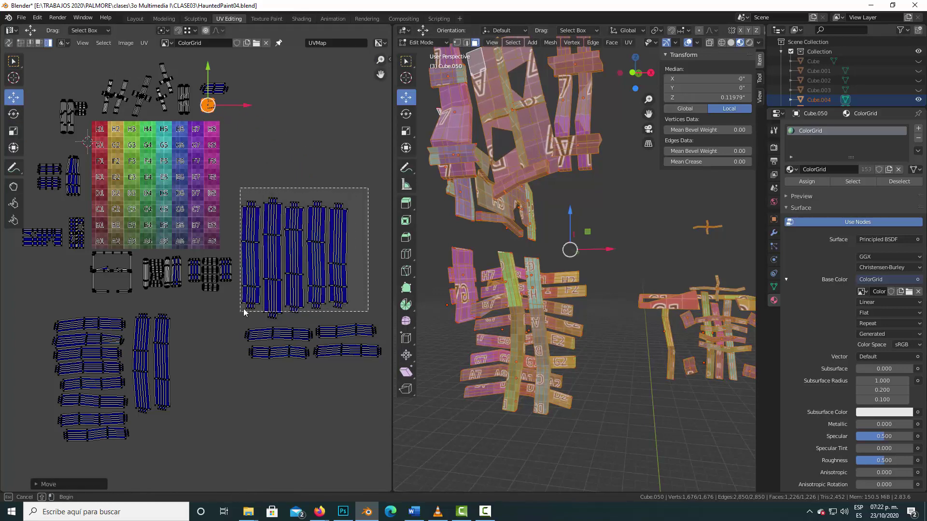
{"action": "mouse_move", "coordinate": [299, 248]}
{"action": "left_mouse_down"}
{"action": "mouse_move", "coordinate": [309, 215]}
{"action": "mouse_move", "coordinate": [305, 227]}
{"action": "left_mouse_up"}
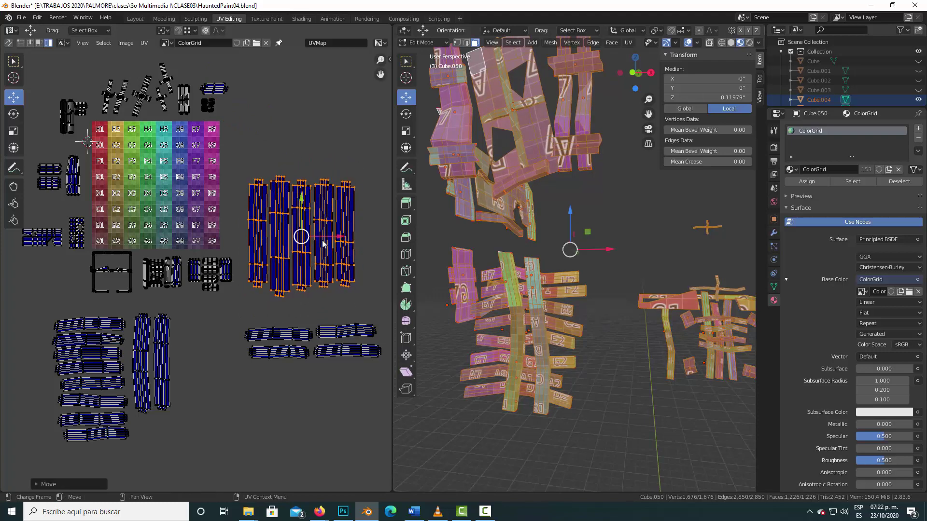
{"action": "left_click", "coordinate": [14, 131]}
{"action": "left_click_drag", "start_coordinate": [300, 212], "coordinate": [292, 222]}
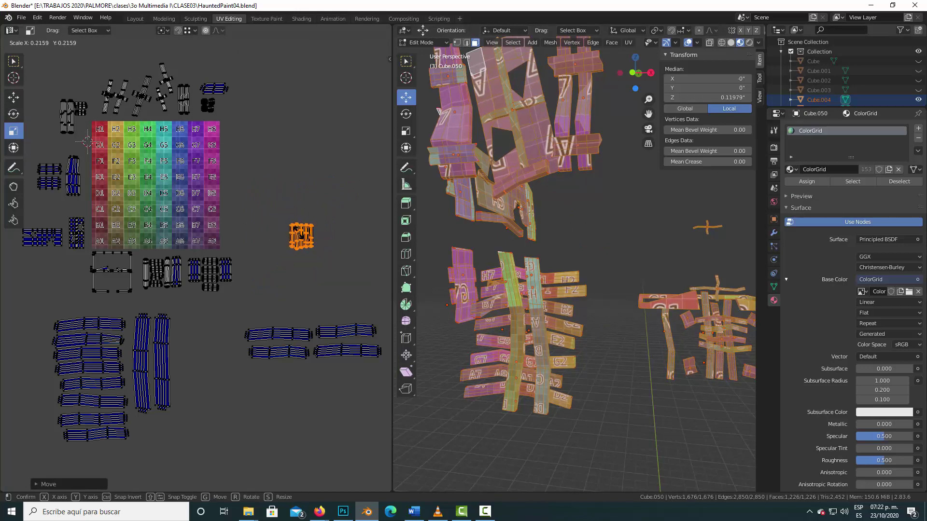
{"action": "mouse_move", "coordinate": [292, 222]}
{"action": "left_mouse_down"}
{"action": "mouse_move", "coordinate": [298, 231]}
{"action": "mouse_move", "coordinate": [235, 111]}
{"action": "left_mouse_up"}
{"action": "left_click", "coordinate": [13, 98]}
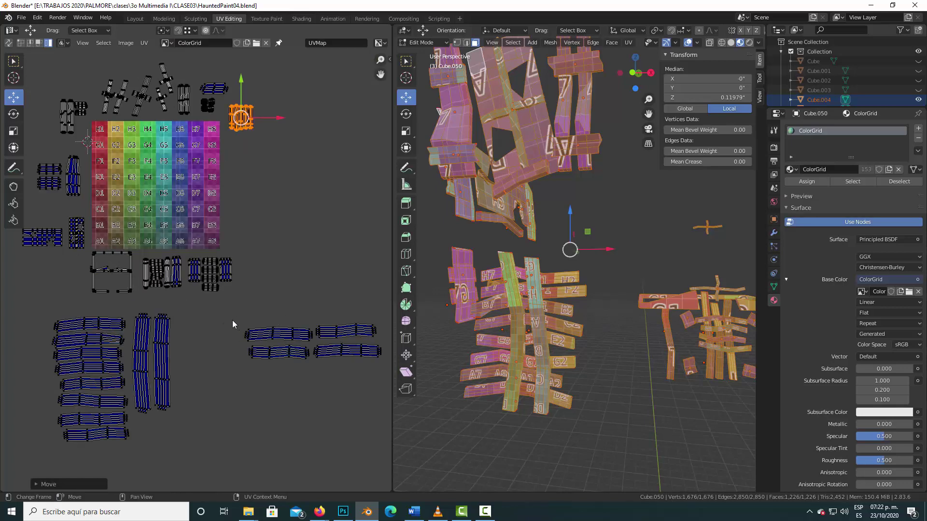
Step: Move the right-hand UV islands up beside the colour grid
{"action": "left_click_drag", "start_coordinate": [230, 320], "coordinate": [378, 373]}
{"action": "mouse_move", "coordinate": [306, 338]}
{"action": "left_mouse_down"}
{"action": "mouse_move", "coordinate": [300, 164]}
{"action": "mouse_move", "coordinate": [265, 153]}
{"action": "left_mouse_up"}
{"action": "left_click", "coordinate": [14, 131]}
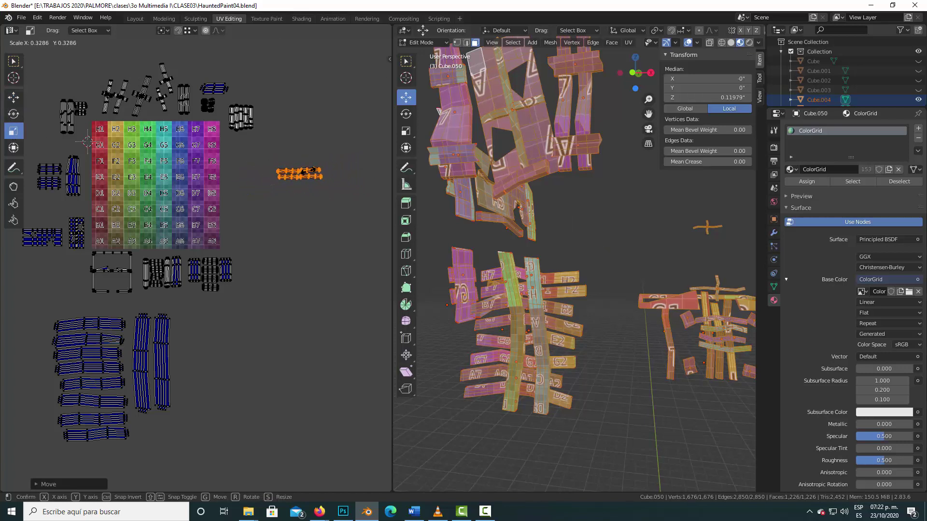
{"action": "left_click", "coordinate": [14, 97]}
{"action": "left_click_drag", "start_coordinate": [296, 170], "coordinate": [244, 138]}
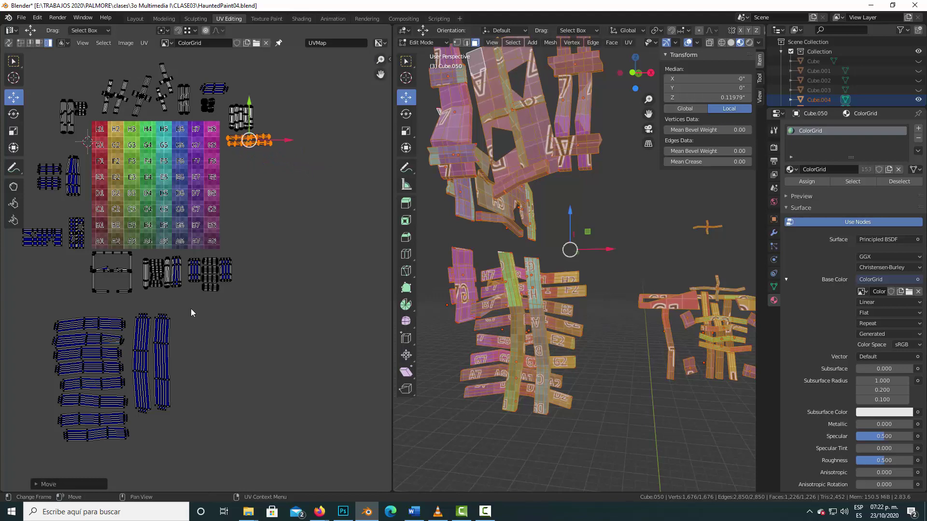
Step: Shift the bottom-left UV islands right and shrink them beside the grid
{"action": "left_click_drag", "start_coordinate": [195, 306], "coordinate": [41, 451]}
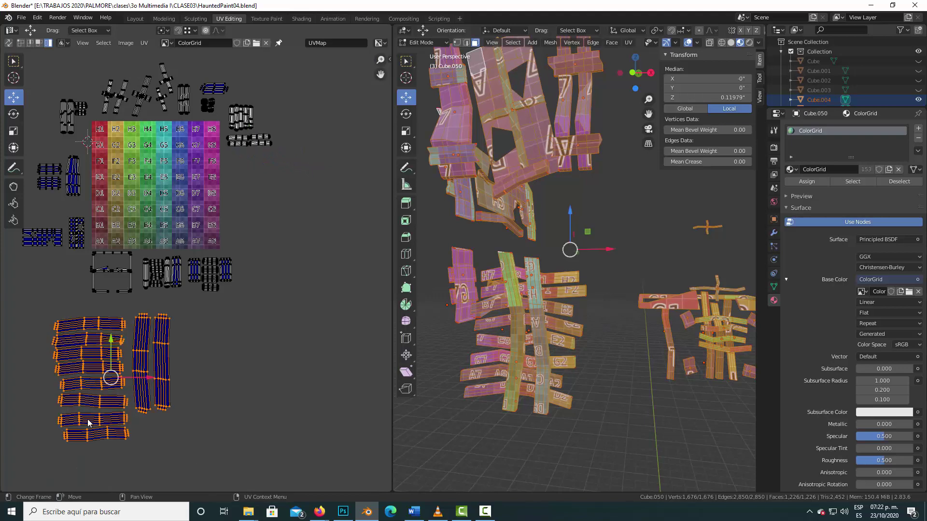
{"action": "left_click_drag", "start_coordinate": [111, 376], "coordinate": [204, 372]}
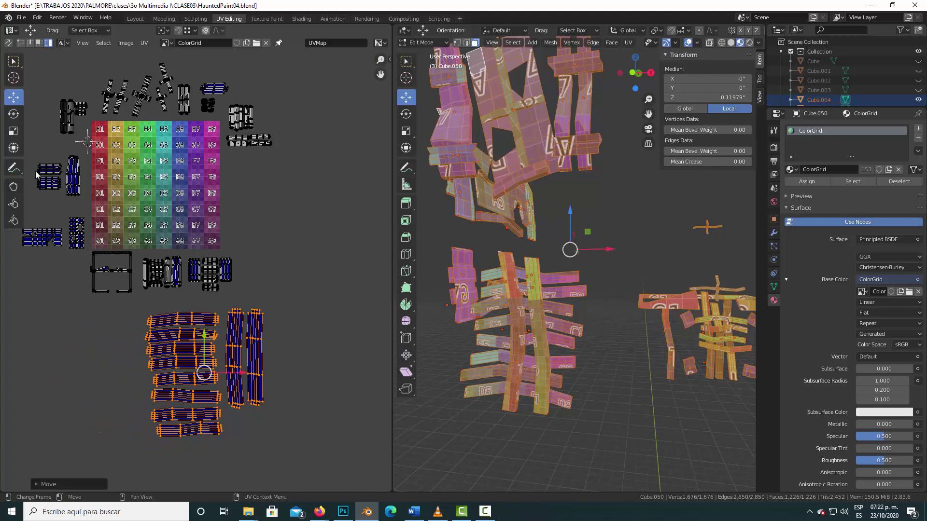
{"action": "left_click", "coordinate": [14, 130]}
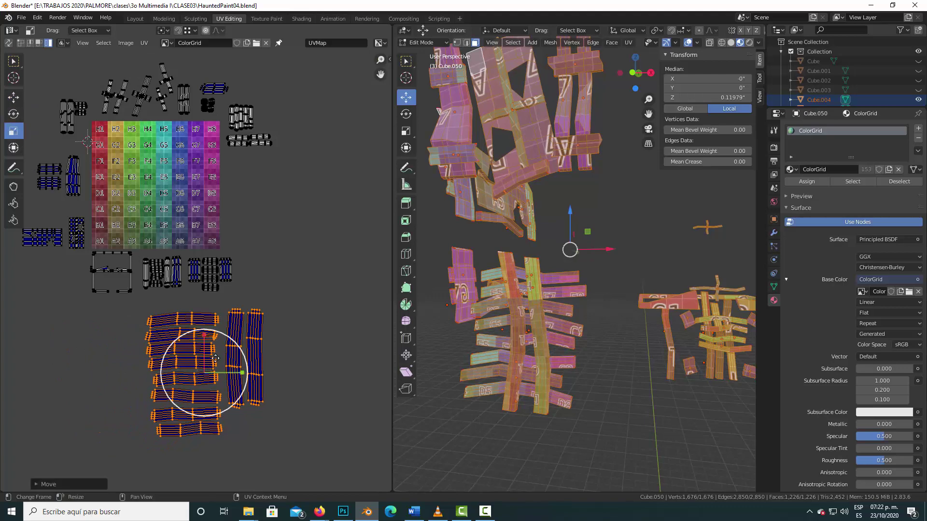
{"action": "left_click_drag", "start_coordinate": [219, 351], "coordinate": [211, 373]}
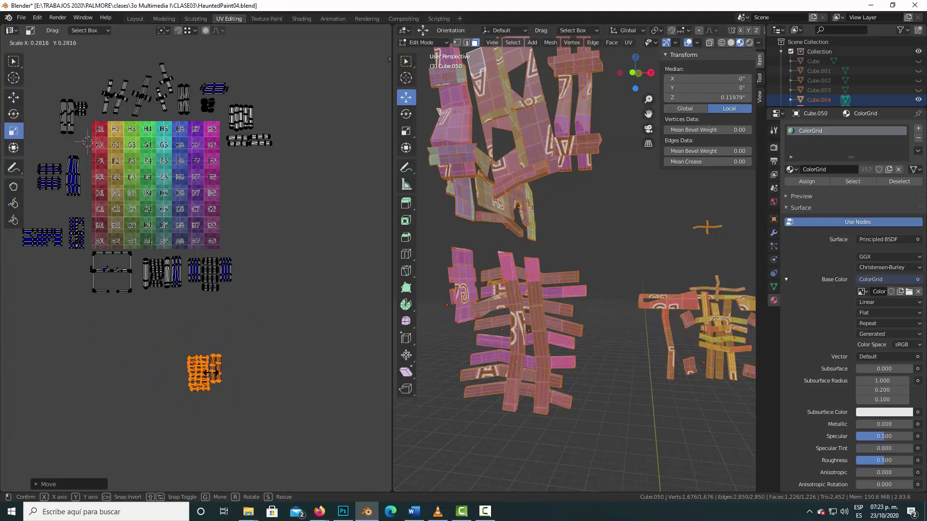
{"action": "left_click_drag", "start_coordinate": [211, 372], "coordinate": [254, 121]}
{"action": "left_click", "coordinate": [13, 97]}
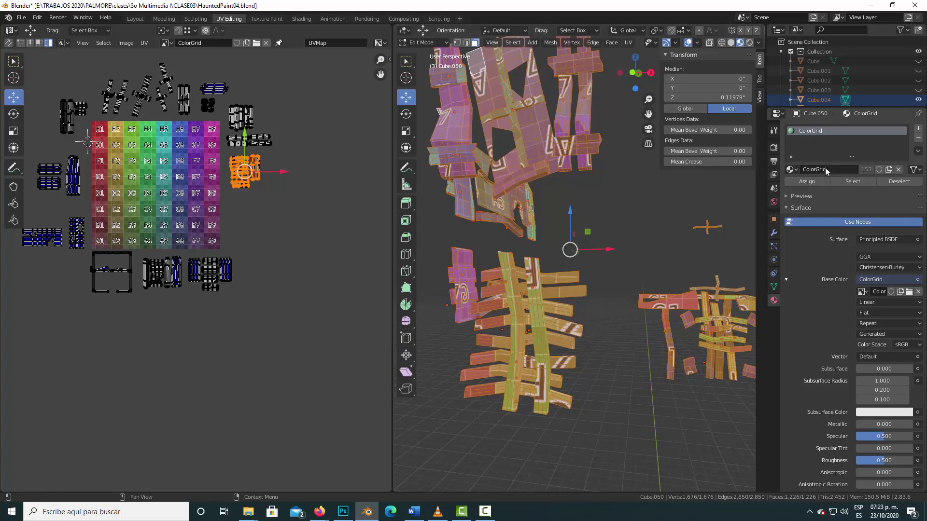
{"action": "left_click", "coordinate": [790, 170]}
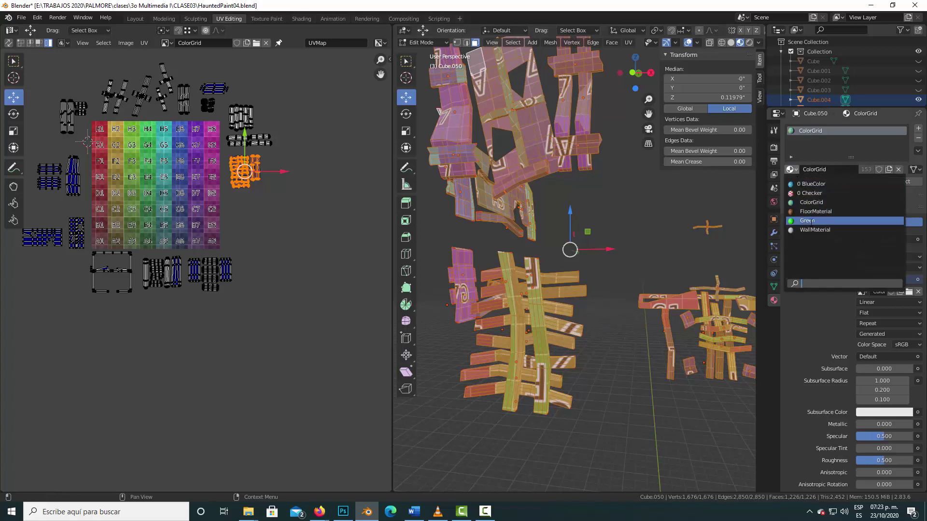
{"action": "left_click", "coordinate": [807, 221]}
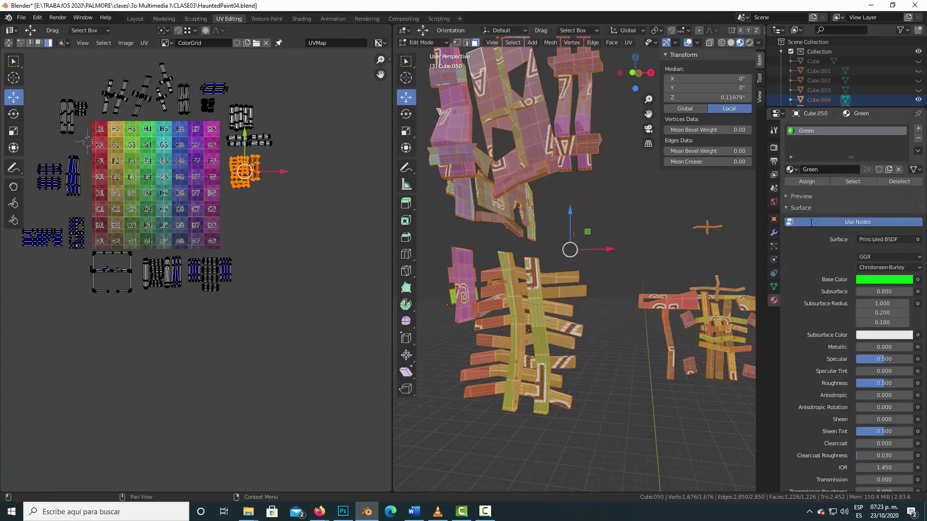
{"action": "left_click", "coordinate": [813, 183]}
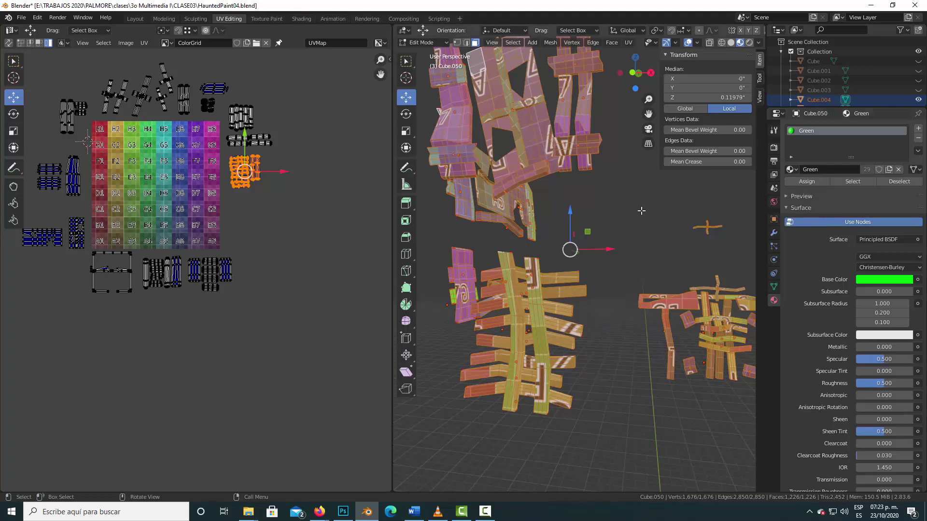
{"action": "scroll", "coordinate": [641, 211], "scroll_direction": "down", "scroll_amount": 1}
{"action": "scroll", "coordinate": [640, 213], "scroll_direction": "up", "scroll_amount": 1}
{"action": "scroll", "coordinate": [640, 217], "scroll_direction": "down", "scroll_amount": 1}
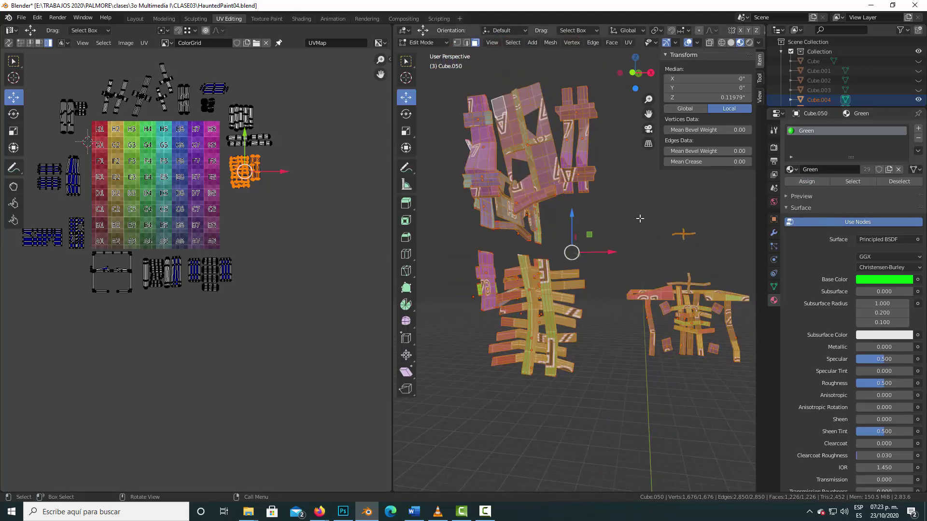
{"action": "middle_click_drag", "start_coordinate": [631, 236], "coordinate": [652, 235]}
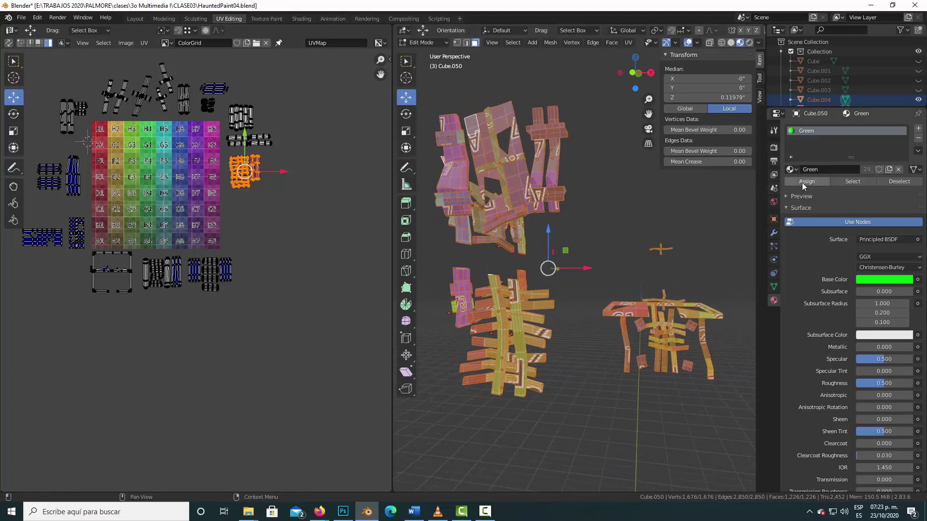
Step: In Object Mode, give Plane.001 the Green material
{"action": "left_click", "coordinate": [436, 43]}
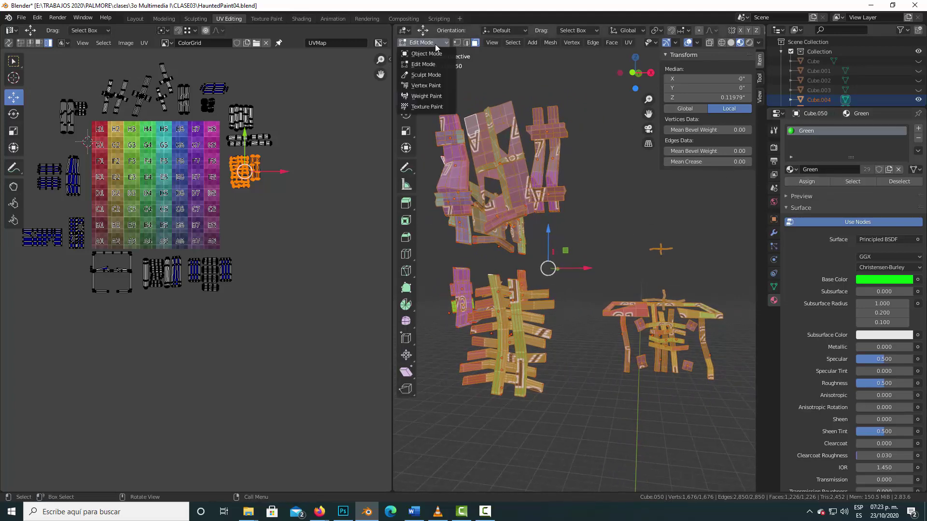
{"action": "left_click", "coordinate": [433, 47]}
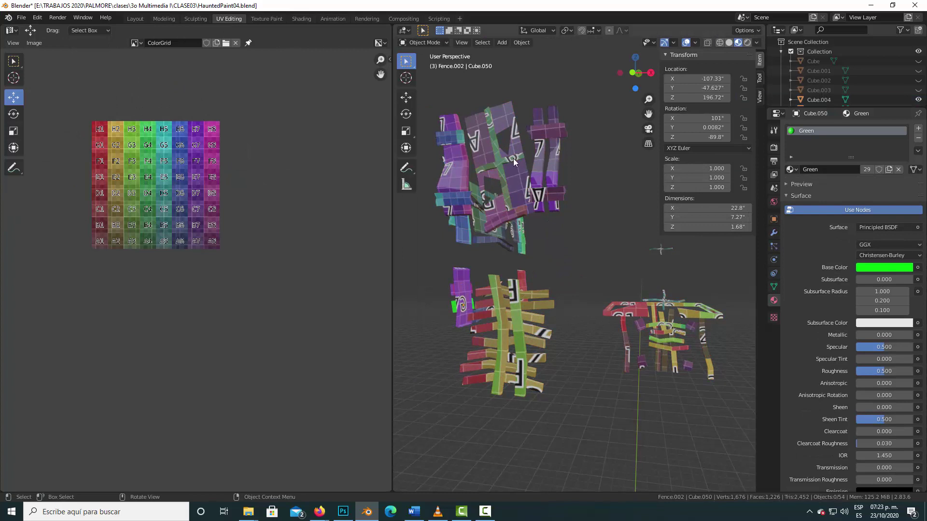
{"action": "left_click", "coordinate": [515, 172]}
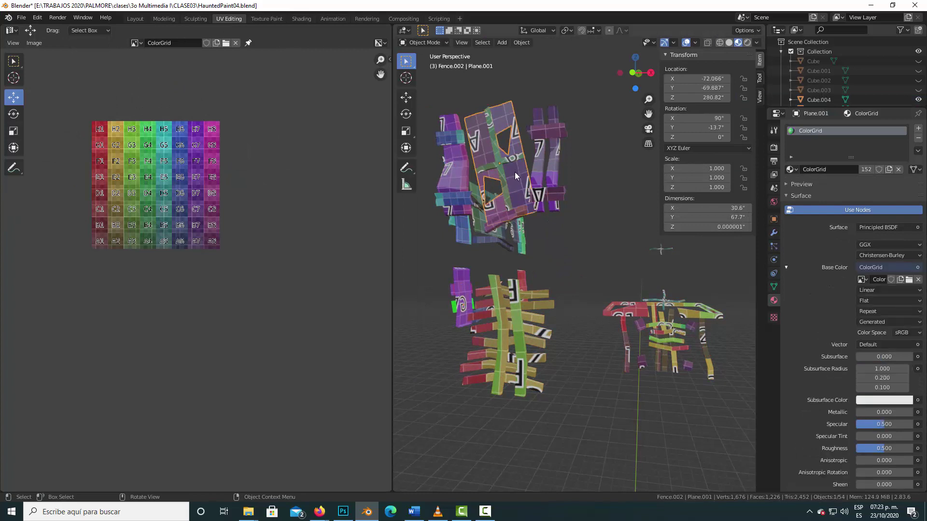
{"action": "left_click", "coordinate": [796, 170]}
{"action": "left_click", "coordinate": [811, 220]}
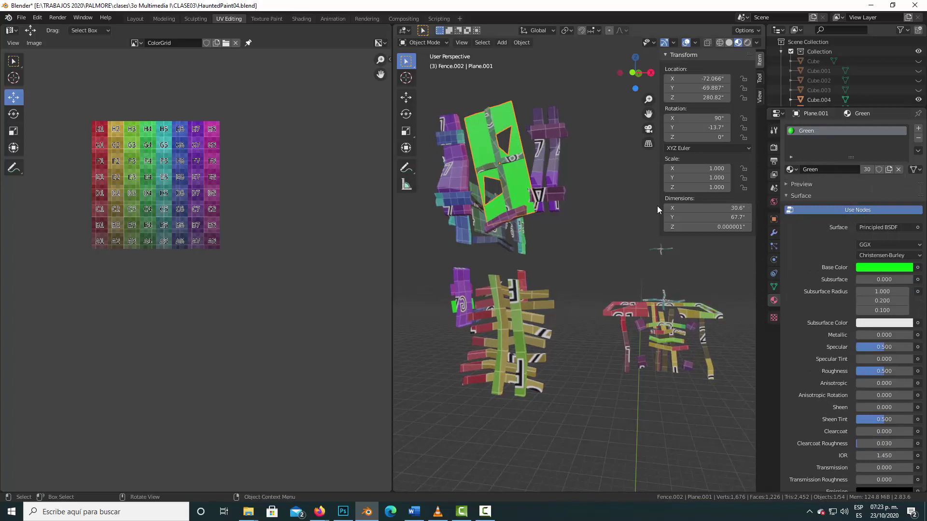
Step: Box-select all the pieces and link the Green material to them with Ctrl+L
{"action": "scroll", "coordinate": [531, 158], "scroll_direction": "down", "scroll_amount": 3}
{"action": "left_click_drag", "start_coordinate": [477, 146], "coordinate": [685, 395]}
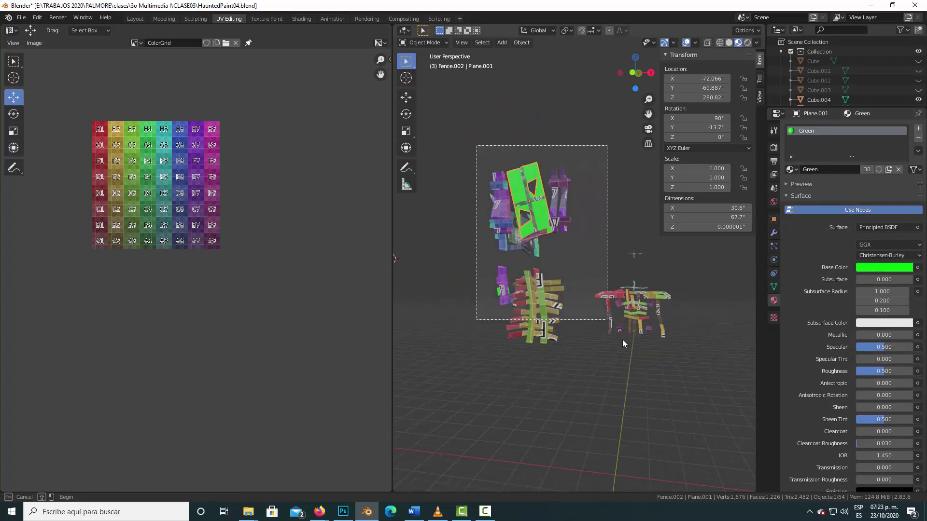
{"action": "key", "text": "ctrl+l"}
{"action": "left_click", "coordinate": [594, 316]}
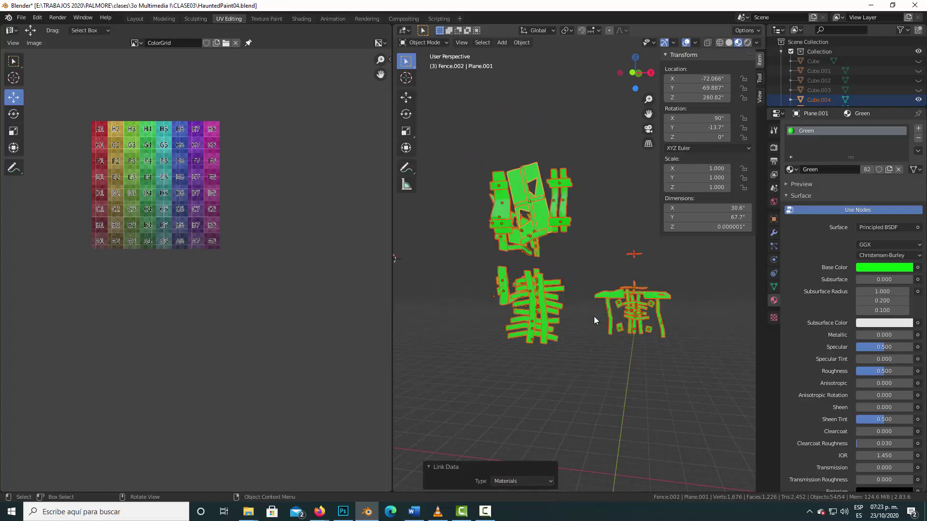
Step: Zoom out, clear the selection, then undo to keep all pieces selected
{"action": "scroll", "coordinate": [561, 184], "scroll_direction": "up", "scroll_amount": 1}
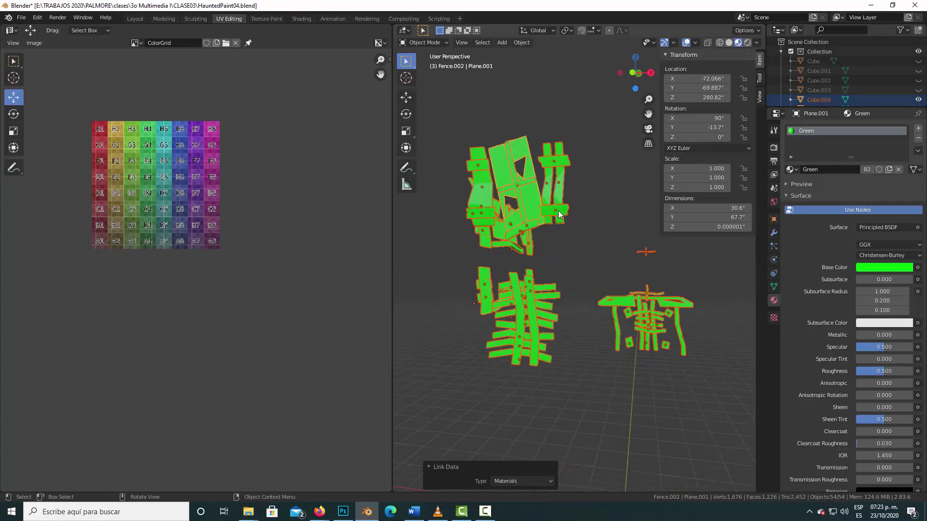
{"action": "scroll", "coordinate": [558, 213], "scroll_direction": "up", "scroll_amount": 1}
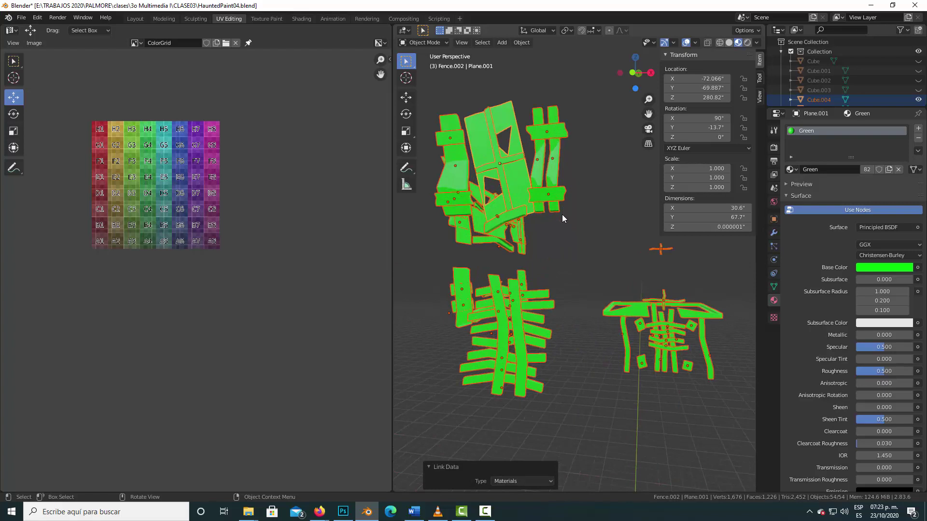
{"action": "scroll", "coordinate": [562, 215], "scroll_direction": "down", "scroll_amount": 1}
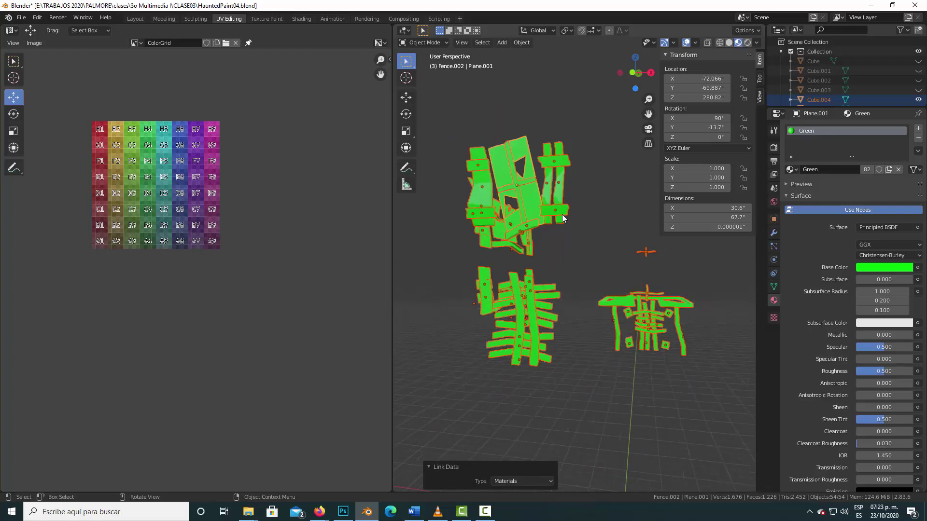
{"action": "left_click", "coordinate": [595, 224]}
{"action": "key", "text": "ctrl+z"}
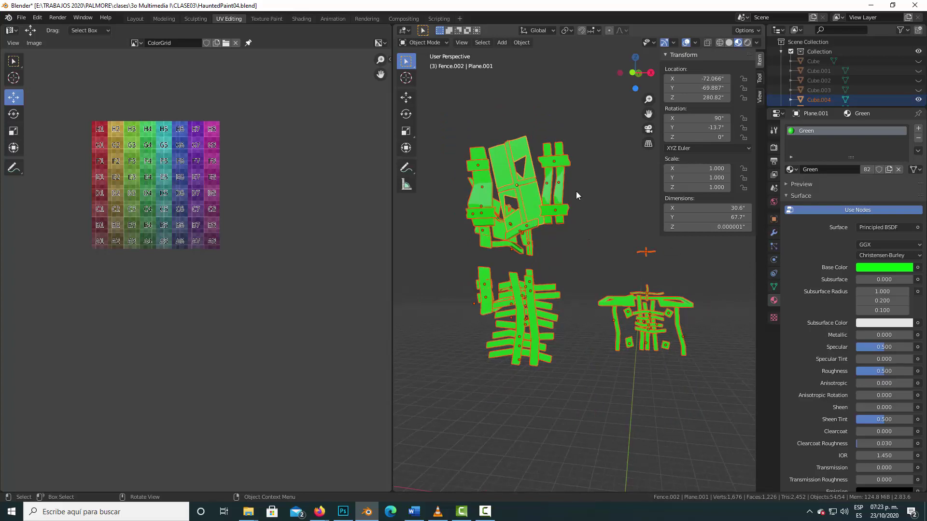
Step: Enter Edit Mode to inspect the UV islands, then return to Object Mode and deselect all
{"action": "key", "text": "Tab"}
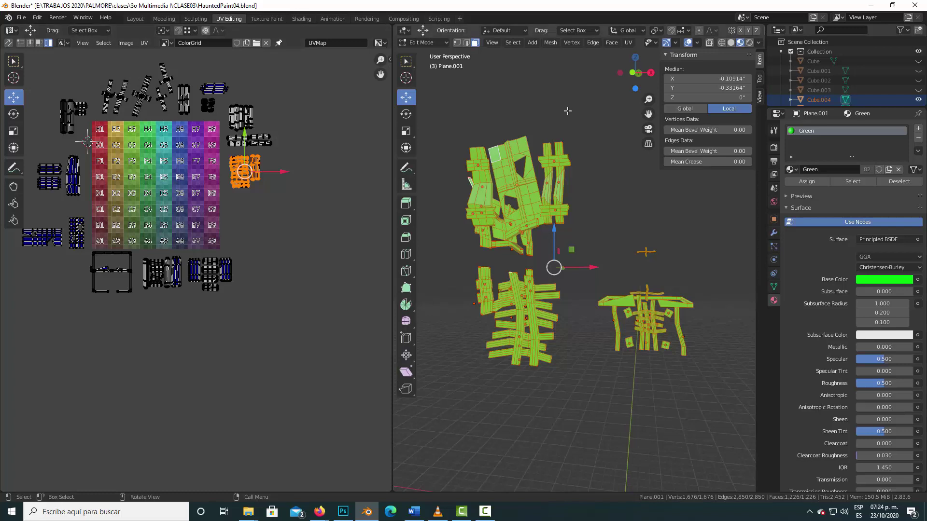
{"action": "key", "text": "shift"}
{"action": "left_click", "coordinate": [437, 44]}
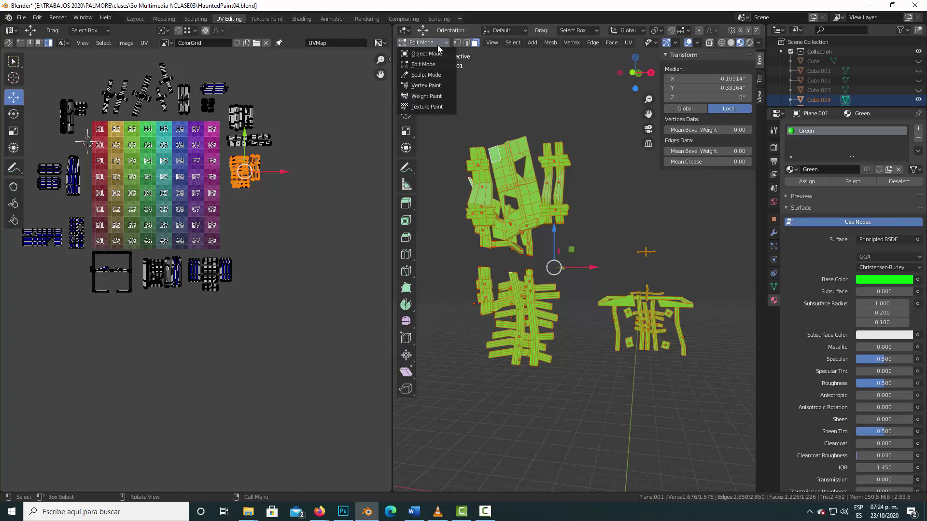
{"action": "left_click", "coordinate": [430, 54]}
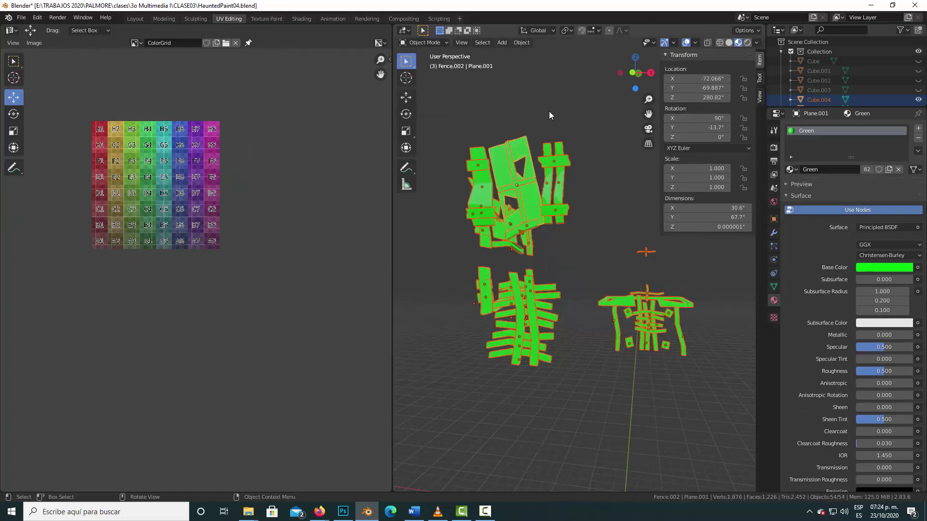
{"action": "left_click", "coordinate": [548, 123]}
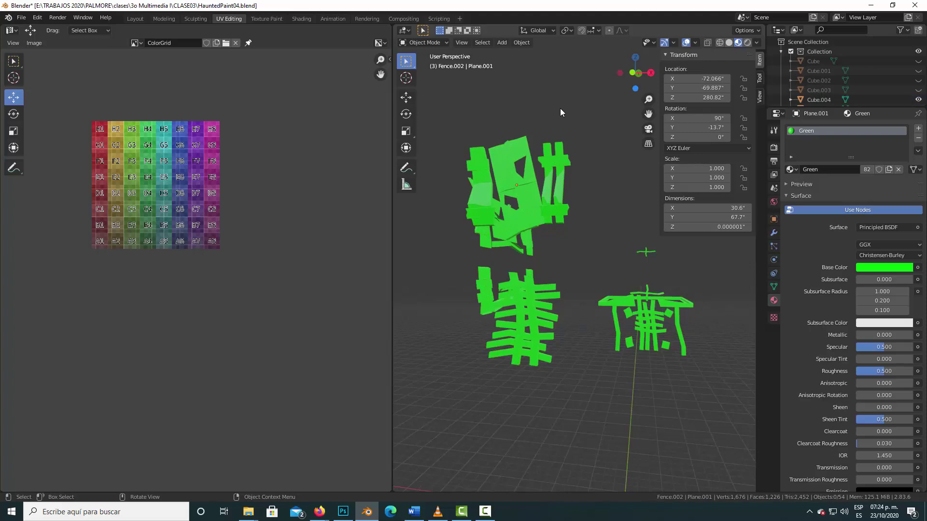
Step: Exit the isolated view to show the whole haunted house scene and deselect all
{"action": "key", "text": "KP_Divide"}
{"action": "mouse_move", "coordinate": [549, 140]}
{"action": "middle_mouse_down"}
{"action": "mouse_move", "coordinate": [538, 176]}
{"action": "mouse_move", "coordinate": [578, 184]}
{"action": "mouse_move", "coordinate": [569, 173]}
{"action": "middle_mouse_up"}
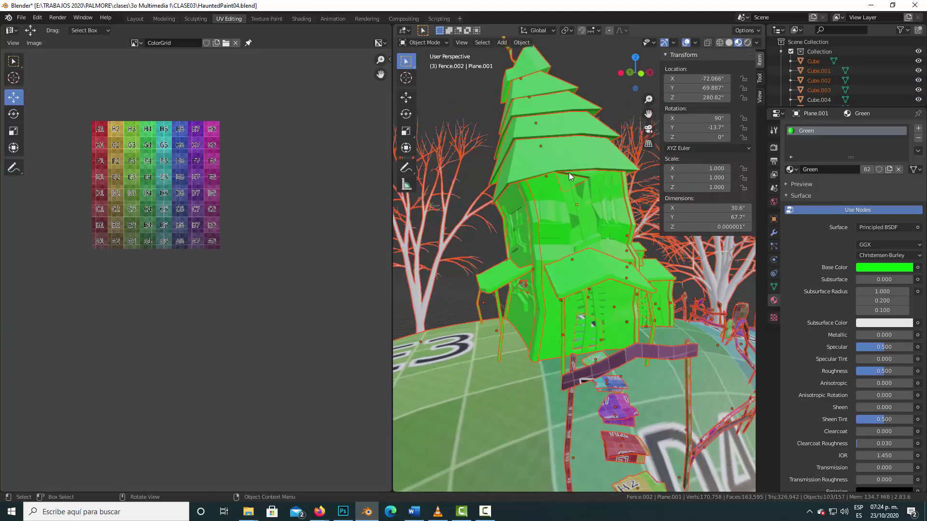
{"action": "scroll", "coordinate": [565, 169], "scroll_direction": "down", "scroll_amount": 2}
{"action": "scroll", "coordinate": [564, 169], "scroll_direction": "down", "scroll_amount": 2}
{"action": "scroll", "coordinate": [564, 169], "scroll_direction": "down", "scroll_amount": 1}
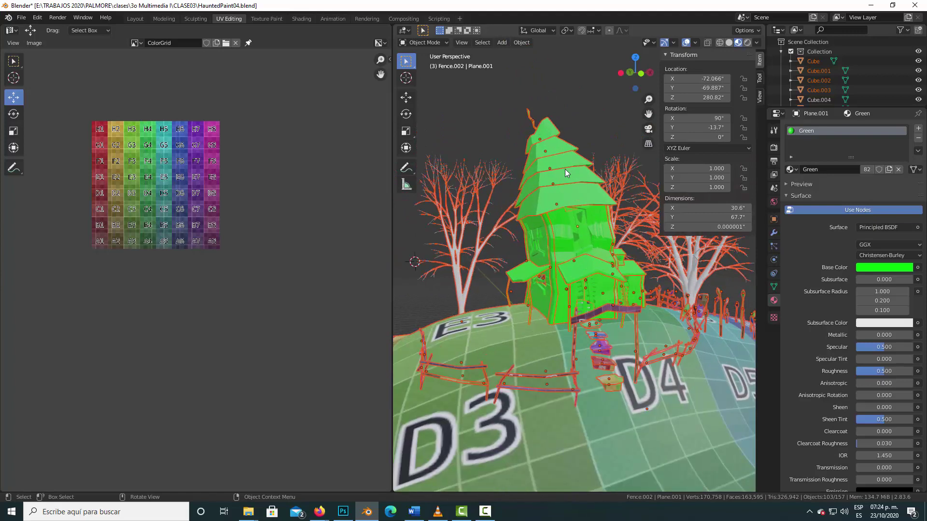
{"action": "left_click", "coordinate": [477, 112]}
Step: Delete the fence and ladder objects by the house and the two white trees on the left
{"action": "mouse_move", "coordinate": [539, 181]}
{"action": "middle_mouse_down"}
{"action": "mouse_move", "coordinate": [530, 194]}
{"action": "mouse_move", "coordinate": [552, 201]}
{"action": "mouse_move", "coordinate": [506, 181]}
{"action": "mouse_move", "coordinate": [502, 198]}
{"action": "mouse_move", "coordinate": [557, 265]}
{"action": "mouse_move", "coordinate": [642, 265]}
{"action": "middle_mouse_up"}
{"action": "scroll", "coordinate": [500, 218], "scroll_direction": "down", "scroll_amount": 3}
{"action": "left_click_drag", "start_coordinate": [641, 265], "coordinate": [704, 421]}
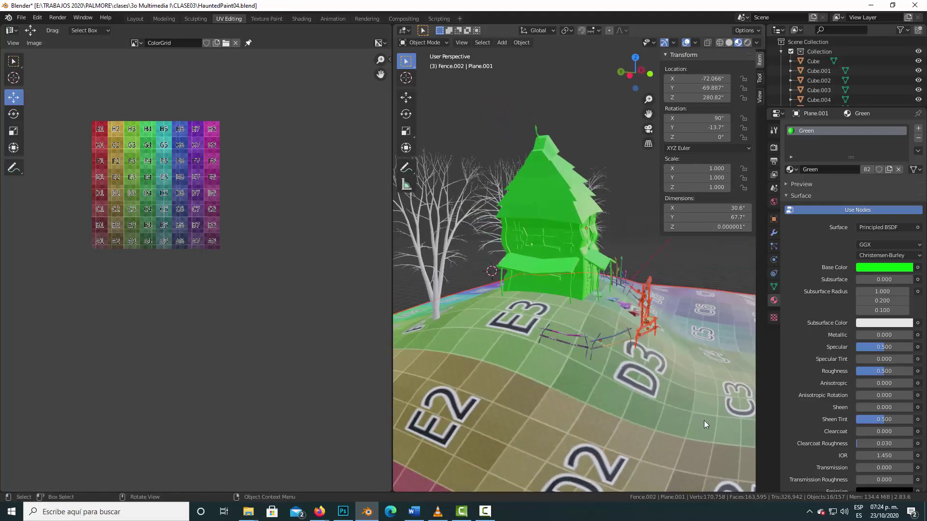
{"action": "key", "text": "Delete"}
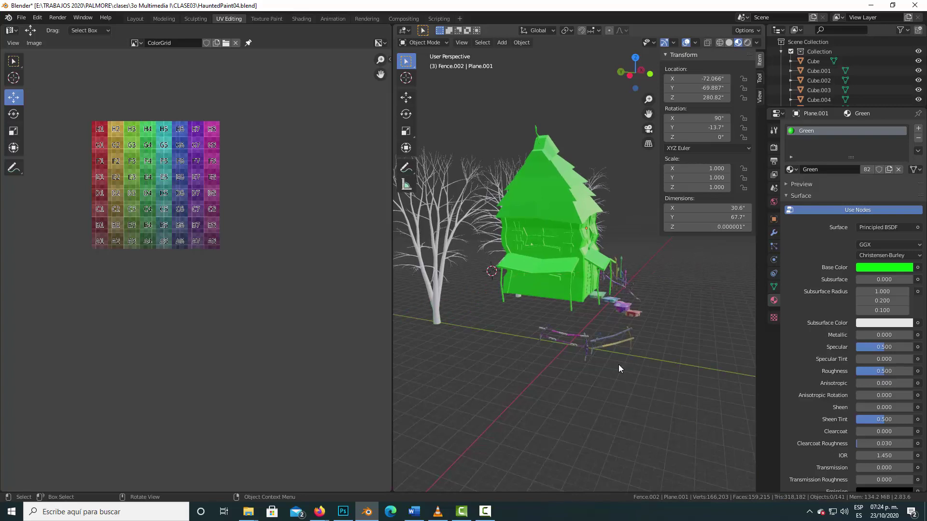
{"action": "left_click_drag", "start_coordinate": [440, 155], "coordinate": [465, 224]}
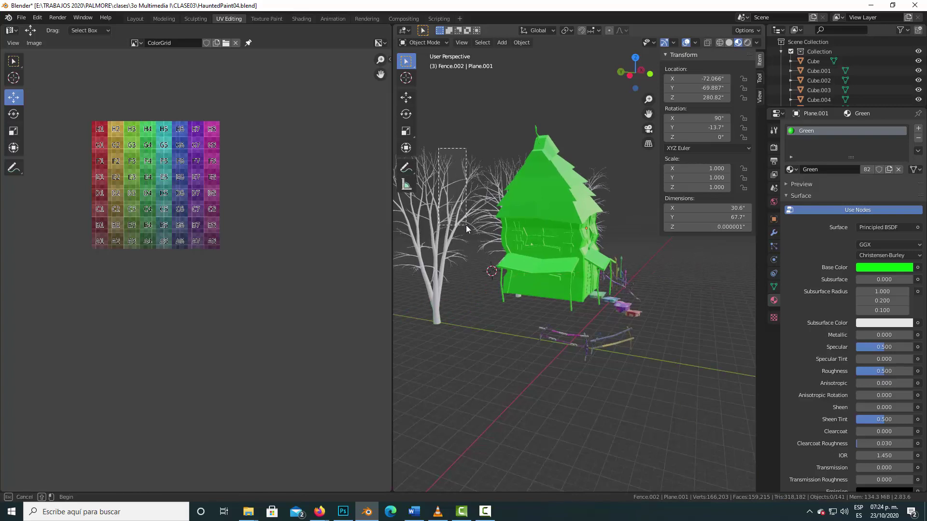
{"action": "key", "text": "Delete"}
Step: Delete the fence pieces in front of and beside the house
{"action": "left_click_drag", "start_coordinate": [534, 343], "coordinate": [659, 337]}
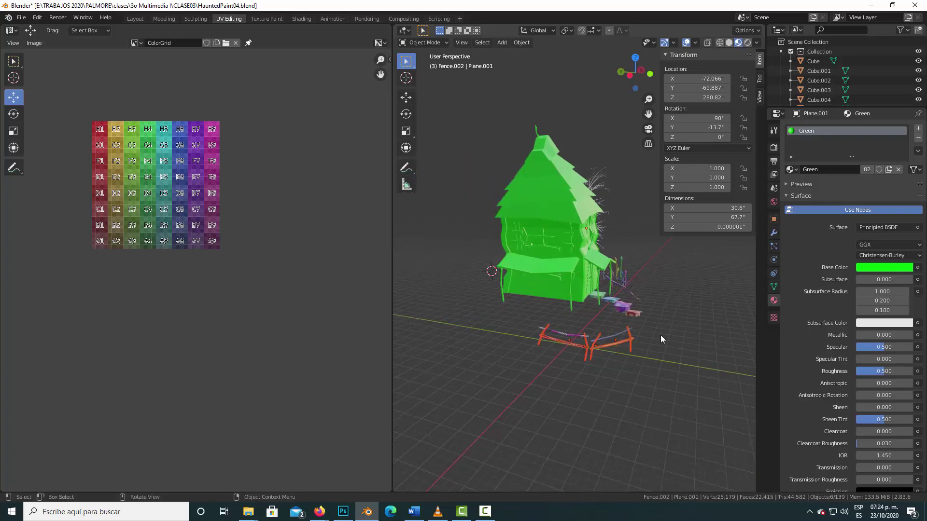
{"action": "key", "text": "Delete"}
{"action": "middle_click_drag", "start_coordinate": [646, 325], "coordinate": [663, 309]}
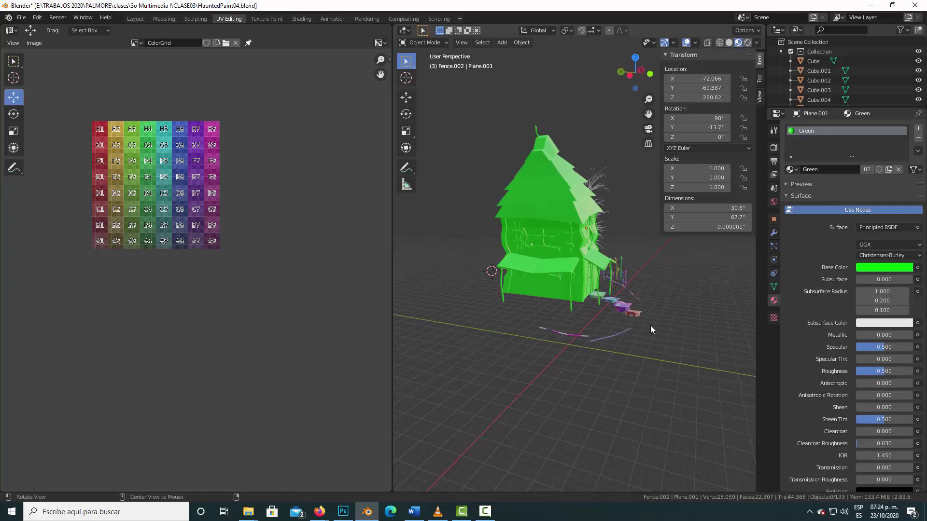
{"action": "left_click_drag", "start_coordinate": [632, 274], "coordinate": [678, 321]}
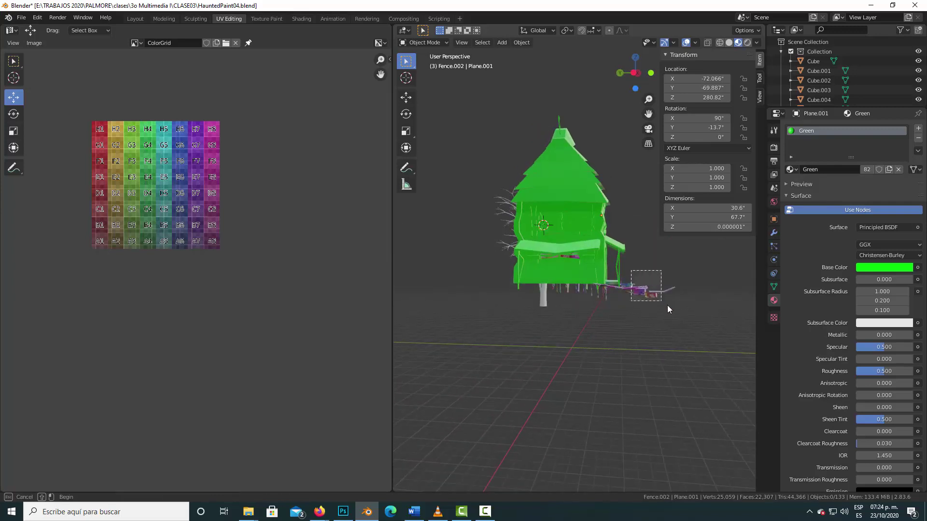
{"action": "key", "text": "Delete"}
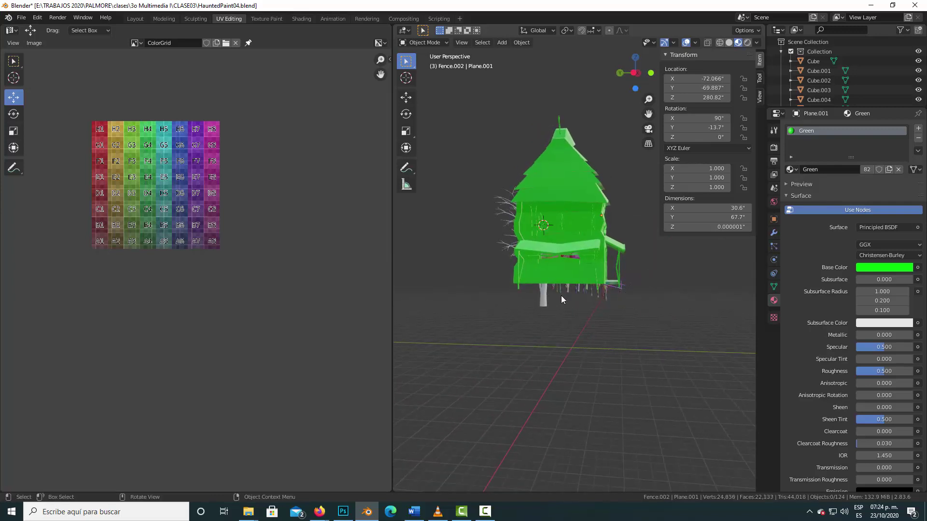
{"action": "key", "text": "b"}
Step: Delete the three trees and orbit around the green house
{"action": "left_click_drag", "start_coordinate": [513, 292], "coordinate": [561, 306]}
{"action": "key", "text": "Delete"}
{"action": "middle_click_drag", "start_coordinate": [618, 295], "coordinate": [589, 282]}
{"action": "scroll", "coordinate": [581, 278], "scroll_direction": "up", "scroll_amount": 5}
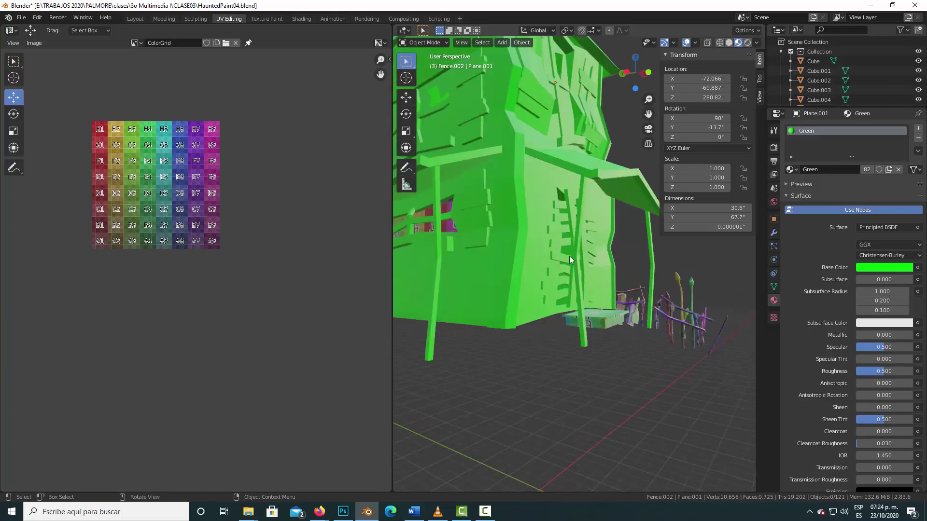
{"action": "middle_click_drag", "start_coordinate": [569, 256], "coordinate": [556, 291]}
Step: Delete the small box under the house, a second object, and the remaining fence
{"action": "left_click", "coordinate": [497, 334]}
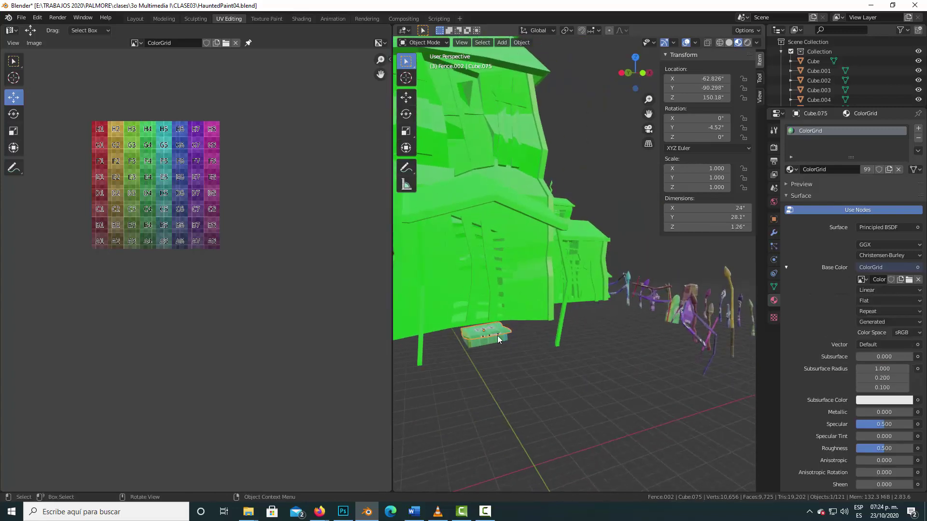
{"action": "left_click", "coordinate": [492, 337], "text": "shift"}
{"action": "key", "text": "Delete"}
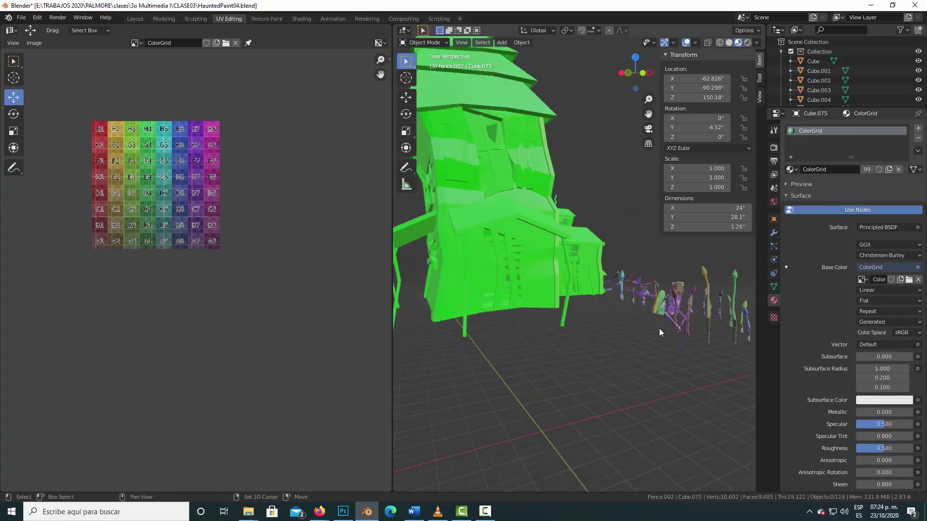
{"action": "middle_click_drag", "start_coordinate": [659, 328], "coordinate": [508, 318], "text": "shift"}
{"action": "left_click_drag", "start_coordinate": [481, 249], "coordinate": [672, 356]}
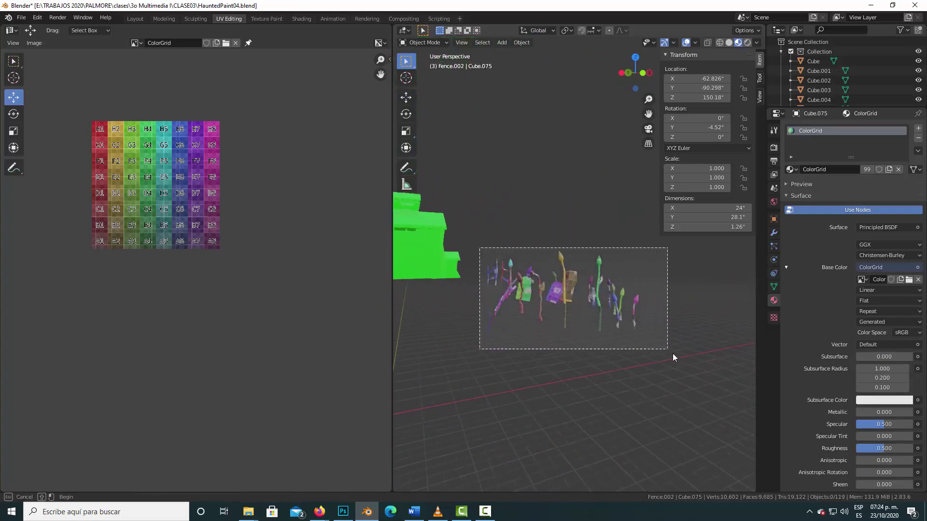
{"action": "key", "text": "Delete"}
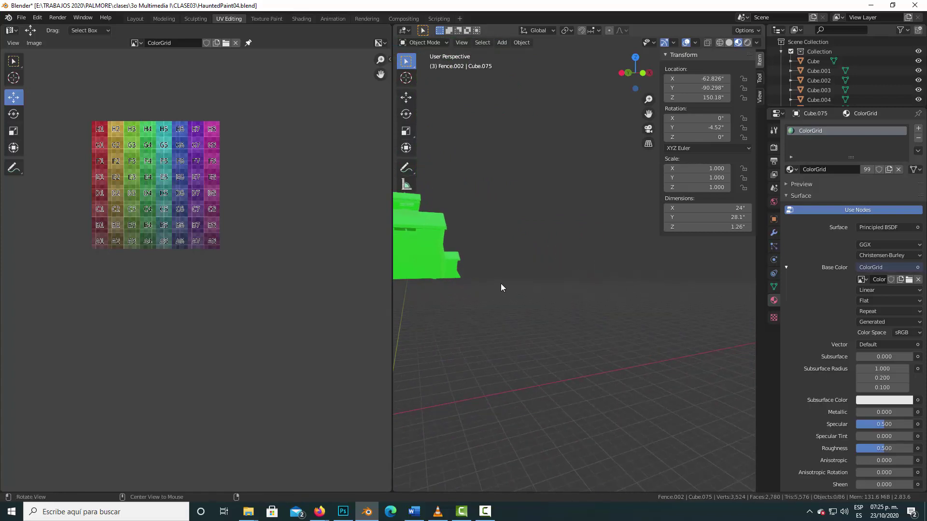
Step: Select the porch sign Plane.016 and enter Edit Mode
{"action": "mouse_move", "coordinate": [500, 284]}
{"action": "middle_mouse_down", "text": "shift"}
{"action": "mouse_move", "coordinate": [598, 336]}
{"action": "mouse_move", "coordinate": [556, 330]}
{"action": "mouse_move", "coordinate": [602, 322]}
{"action": "middle_mouse_up", "text": "shift"}
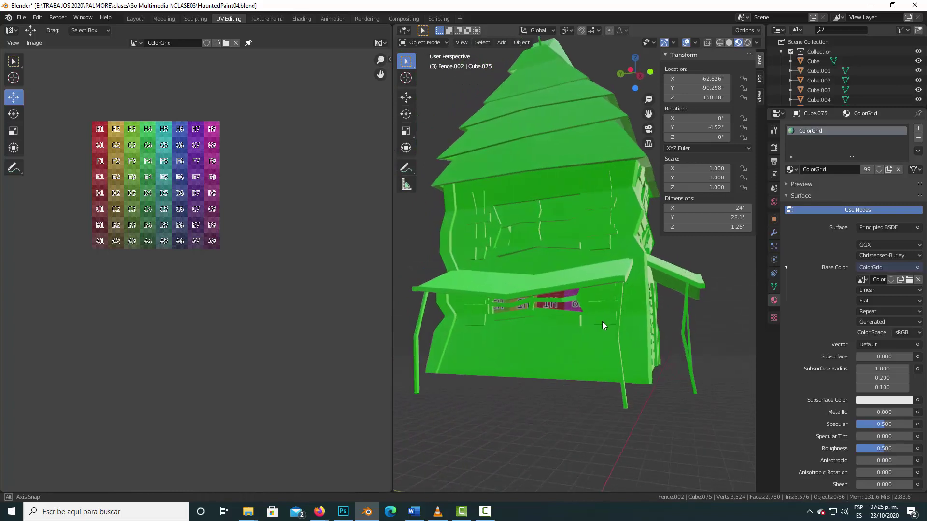
{"action": "left_click", "coordinate": [560, 305]}
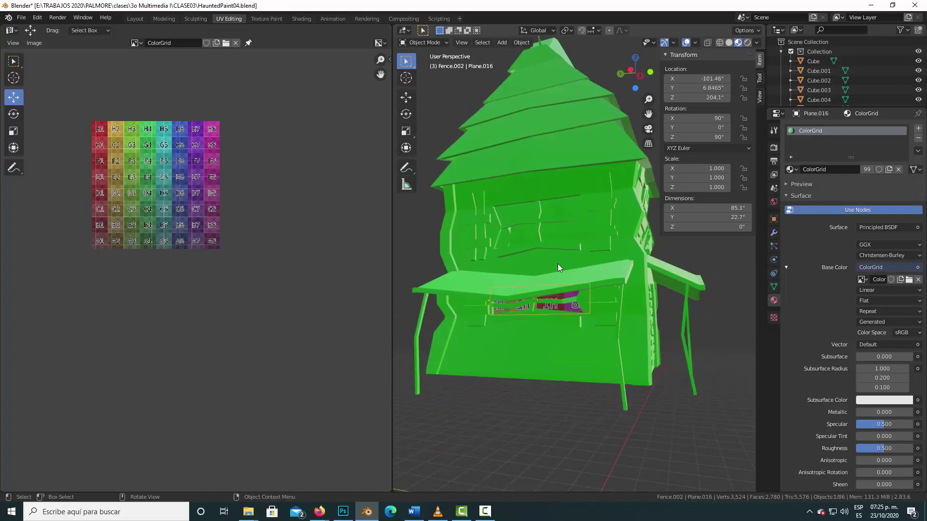
{"action": "key", "text": "Tab"}
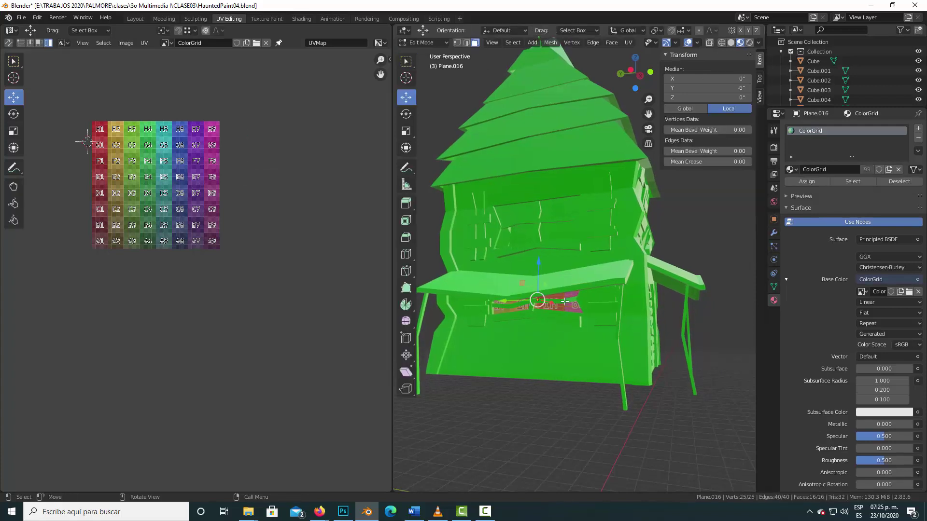
Step: Move the sign's UV island below-left of the colour grid
{"action": "scroll", "coordinate": [137, 137], "scroll_direction": "down", "scroll_amount": 4}
{"action": "scroll", "coordinate": [139, 145], "scroll_direction": "up", "scroll_amount": 1}
{"action": "scroll", "coordinate": [140, 148], "scroll_direction": "up", "scroll_amount": 1}
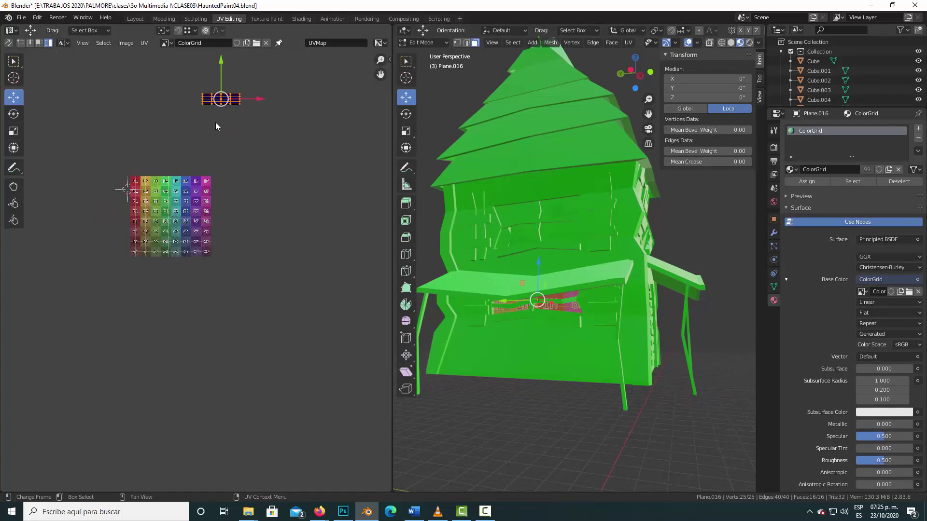
{"action": "mouse_move", "coordinate": [222, 99]}
{"action": "left_mouse_down"}
{"action": "mouse_move", "coordinate": [105, 279]}
{"action": "mouse_move", "coordinate": [98, 277]}
{"action": "left_mouse_up"}
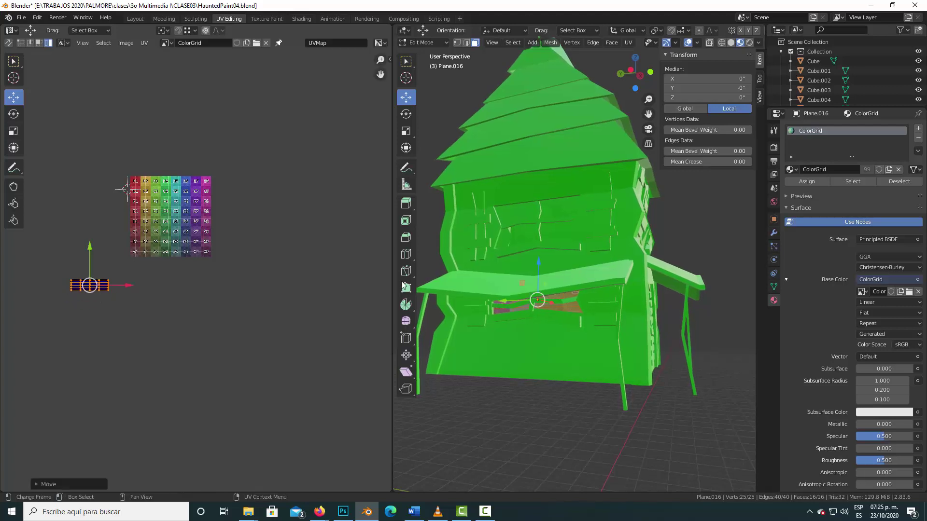
Step: Switch the porch sign Plane.016 from ColorGrid to the Green material
{"action": "left_click", "coordinate": [810, 182]}
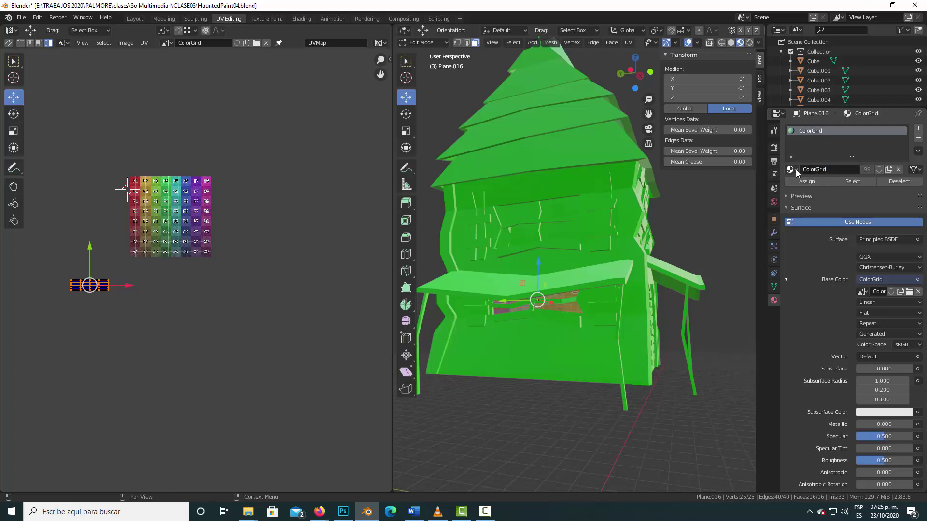
{"action": "left_click", "coordinate": [792, 169]}
{"action": "left_click", "coordinate": [807, 221]}
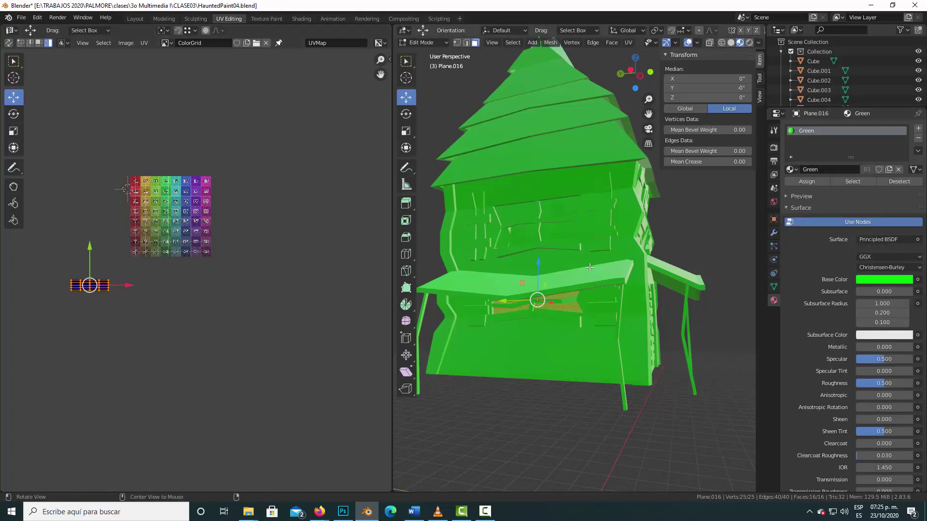
{"action": "mouse_move", "coordinate": [523, 269]}
{"action": "middle_mouse_down"}
{"action": "mouse_move", "coordinate": [544, 281]}
{"action": "mouse_move", "coordinate": [487, 88]}
{"action": "middle_mouse_up"}
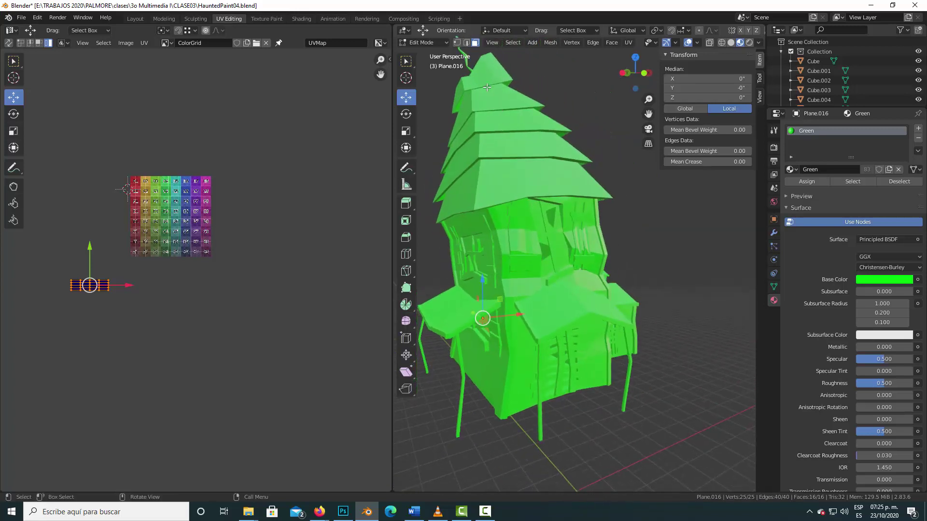
{"action": "left_click", "coordinate": [431, 43]}
Step: Select every house object and enter Edit Mode with all geometry selected
{"action": "left_click", "coordinate": [438, 38]}
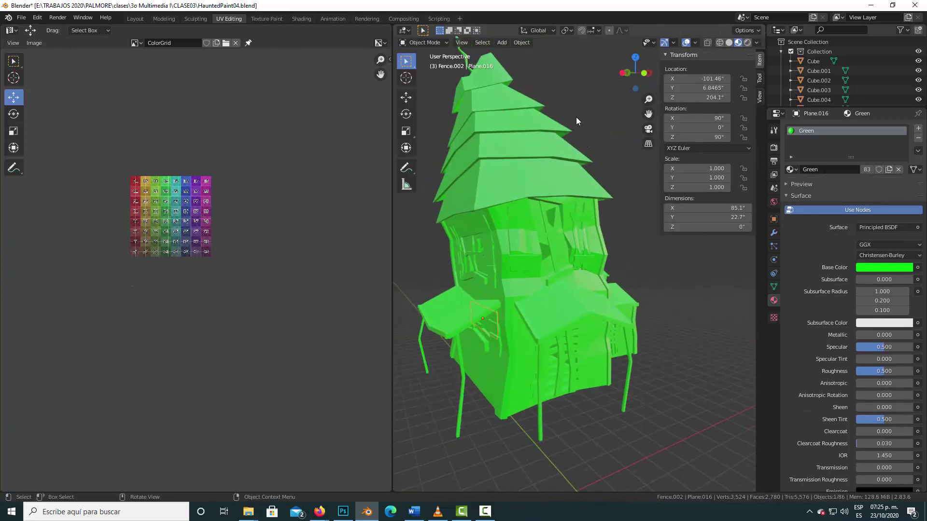
{"action": "key", "text": "a"}
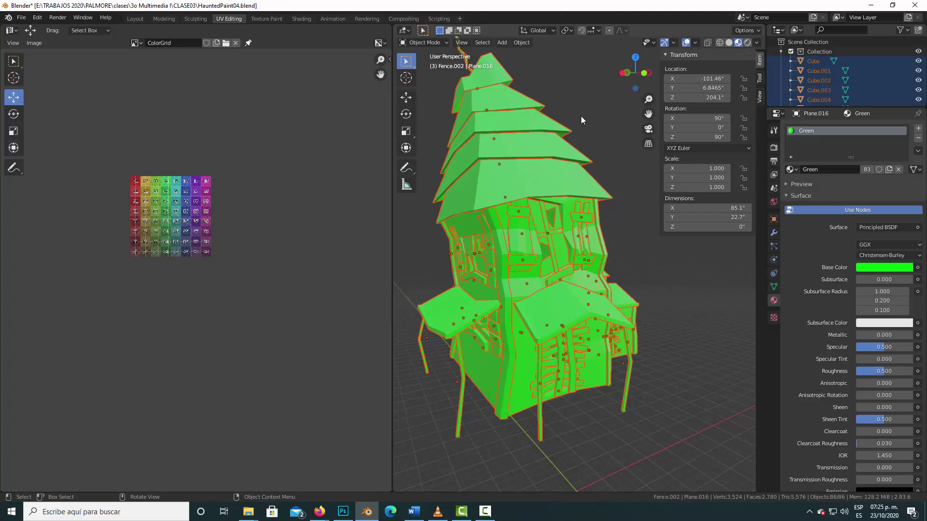
{"action": "key", "text": "Tab"}
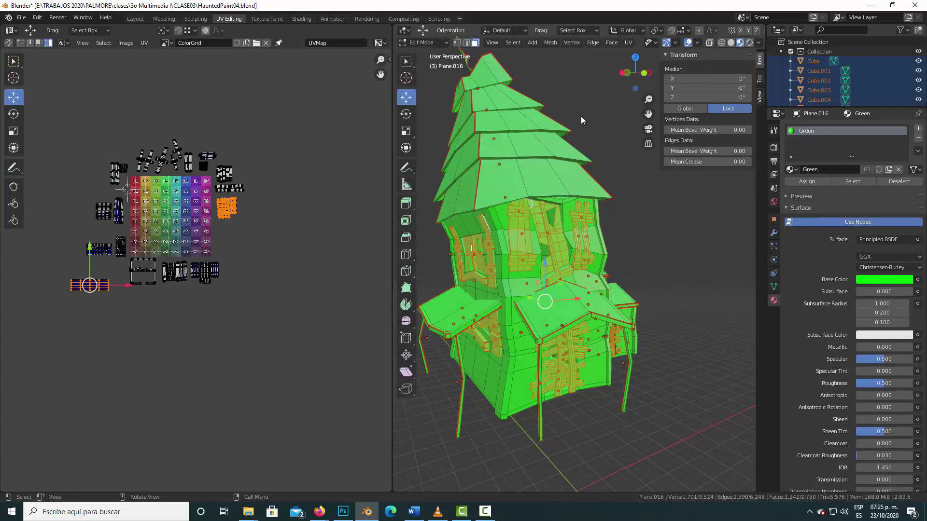
{"action": "key", "text": "a"}
{"action": "scroll", "coordinate": [262, 263], "scroll_direction": "up", "scroll_amount": 1}
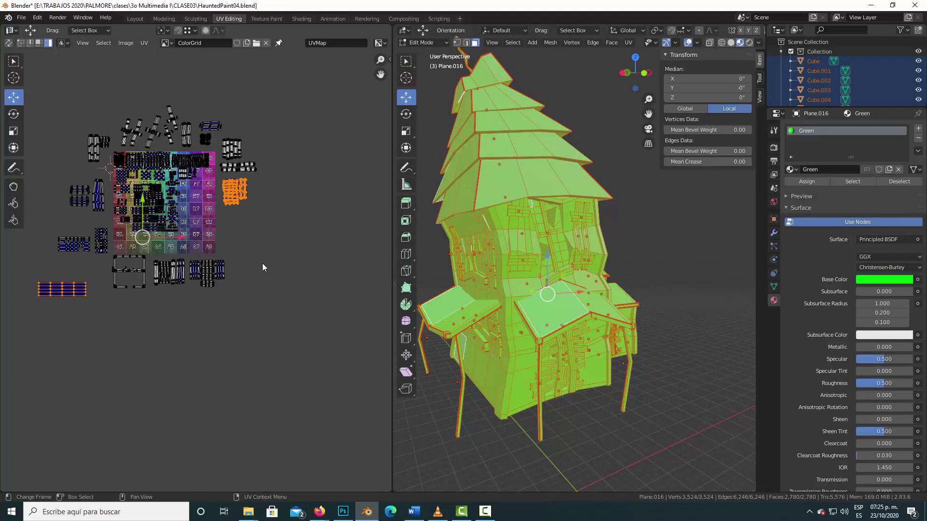
{"action": "scroll", "coordinate": [262, 263], "scroll_direction": "up", "scroll_amount": 2}
{"action": "scroll", "coordinate": [265, 253], "scroll_direction": "up", "scroll_amount": 1}
{"action": "scroll", "coordinate": [266, 251], "scroll_direction": "up", "scroll_amount": 1}
{"action": "scroll", "coordinate": [270, 256], "scroll_direction": "down", "scroll_amount": 1}
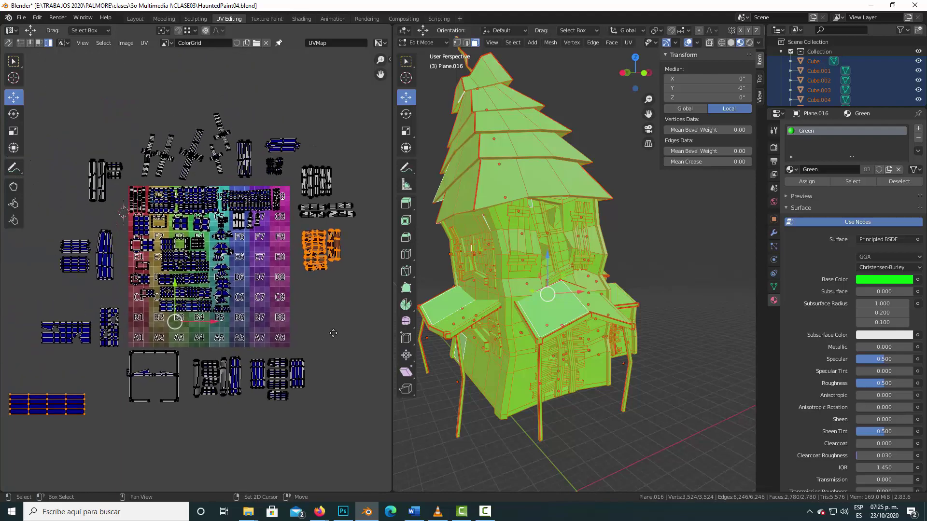
{"action": "middle_click_drag", "start_coordinate": [270, 256], "coordinate": [340, 308]}
Step: Scale the sign's UV island to about a third and move it beside the grid
{"action": "left_click", "coordinate": [74, 390]}
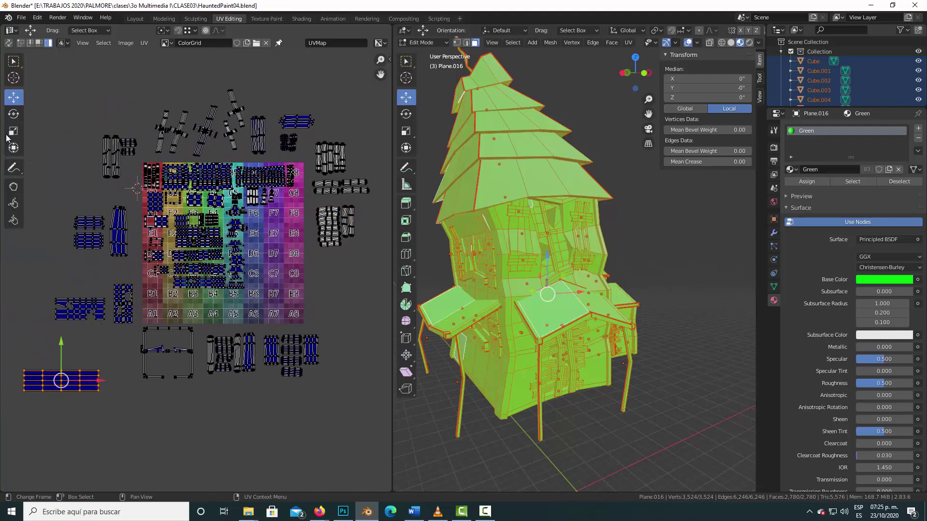
{"action": "left_click", "coordinate": [14, 131]}
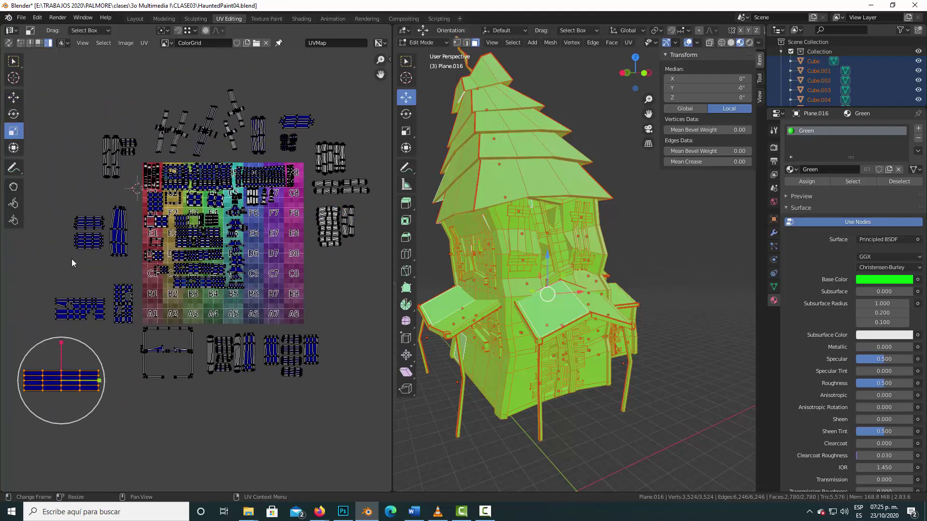
{"action": "mouse_move", "coordinate": [73, 359]}
{"action": "left_mouse_down"}
{"action": "mouse_move", "coordinate": [68, 371]}
{"action": "mouse_move", "coordinate": [88, 280]}
{"action": "left_mouse_up"}
{"action": "left_click", "coordinate": [14, 114]}
{"action": "left_click", "coordinate": [14, 97]}
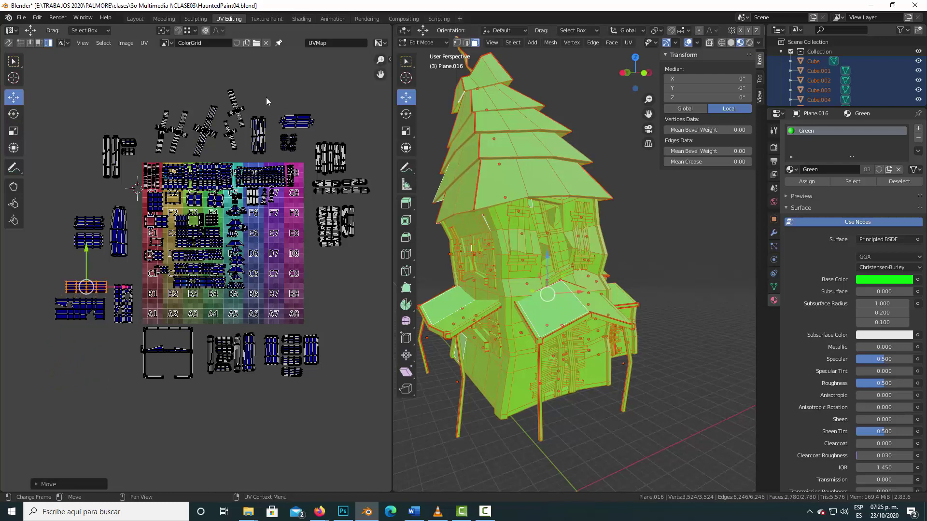